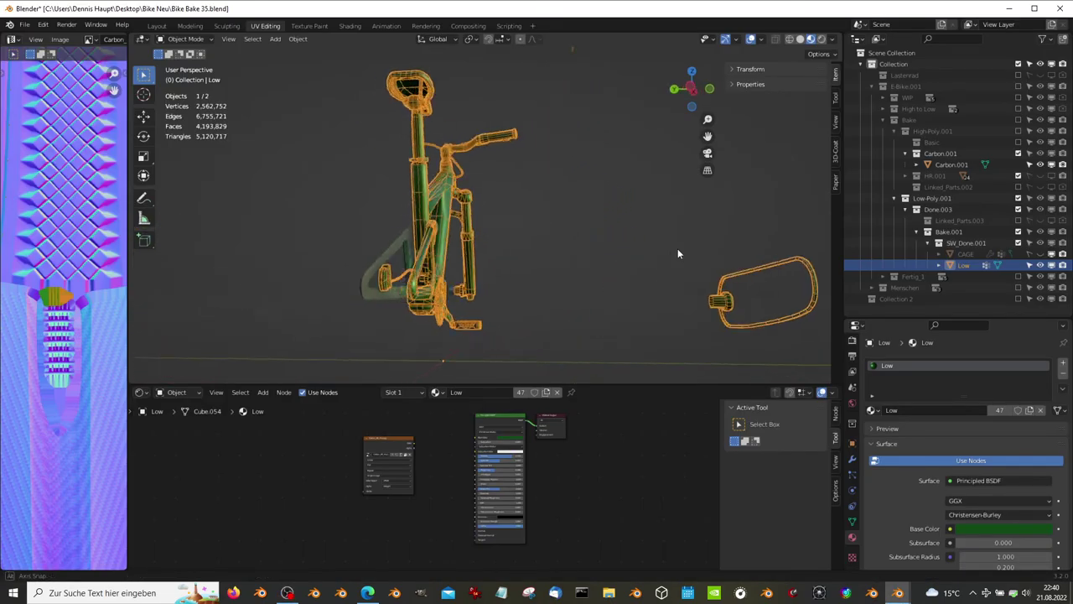
# Orbit around the e-bike model and its green low-poly overlay.
pyautogui.moveTo(677, 248)
pyautogui.mouseDown(button='middle')
pyautogui.moveTo(608, 217)
pyautogui.moveTo(496, 199)
pyautogui.moveTo(624, 213)
pyautogui.moveTo(508, 240)
pyautogui.moveTo(604, 168)
pyautogui.mouseUp(button='middle')
# Move the low-poly mesh off the frame and set it back in place.
pyautogui.press('g')
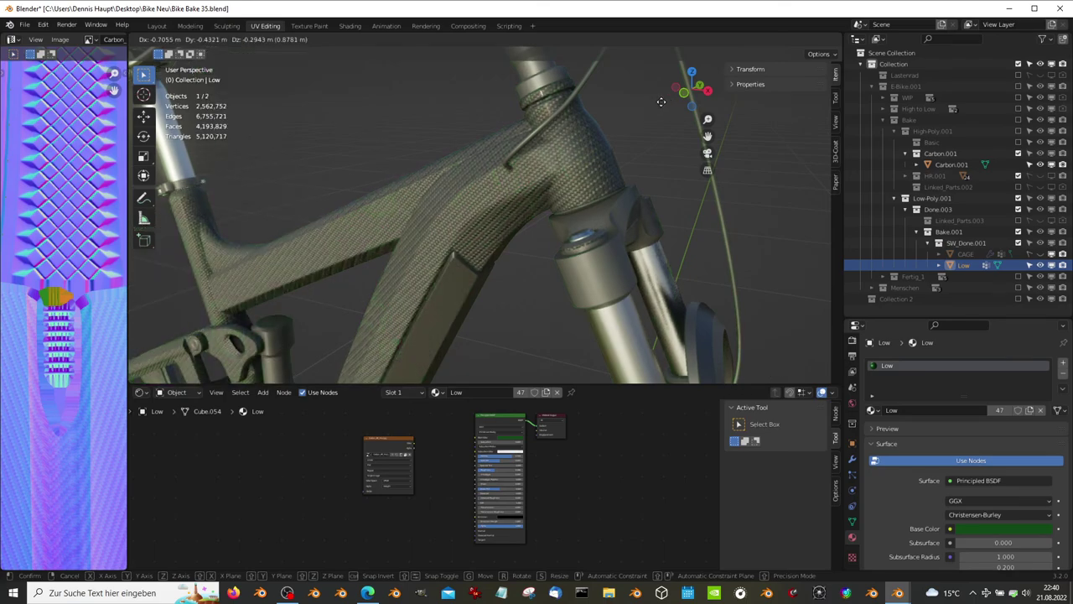
pyautogui.moveTo(656, 105)
pyautogui.mouseDown(button='middle')
pyautogui.moveTo(377, 276)
pyautogui.moveTo(712, 312)
pyautogui.mouseUp(button='middle')
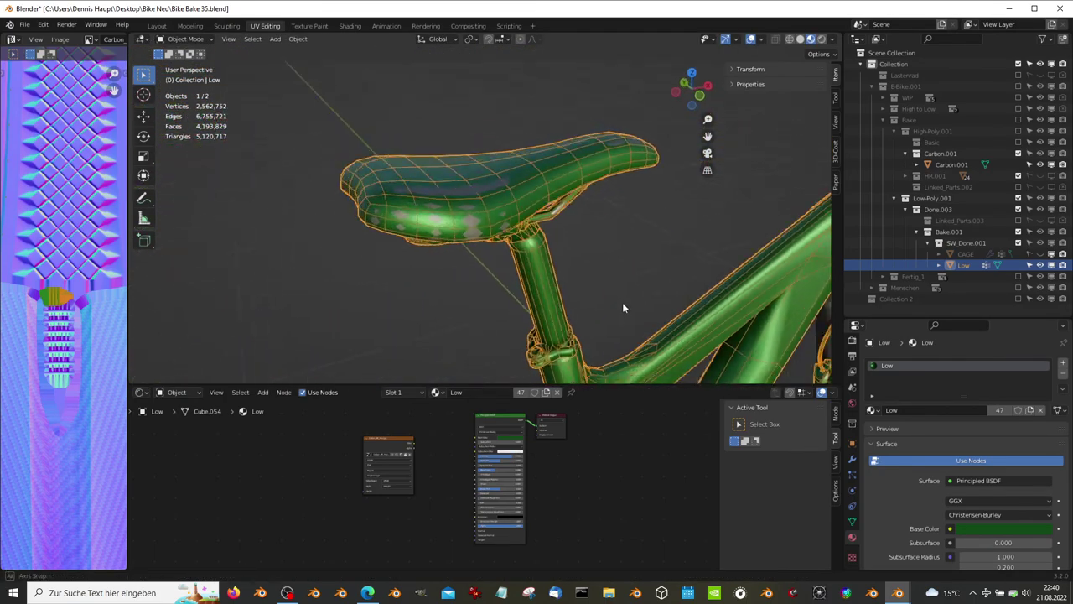
pyautogui.click(711, 312)
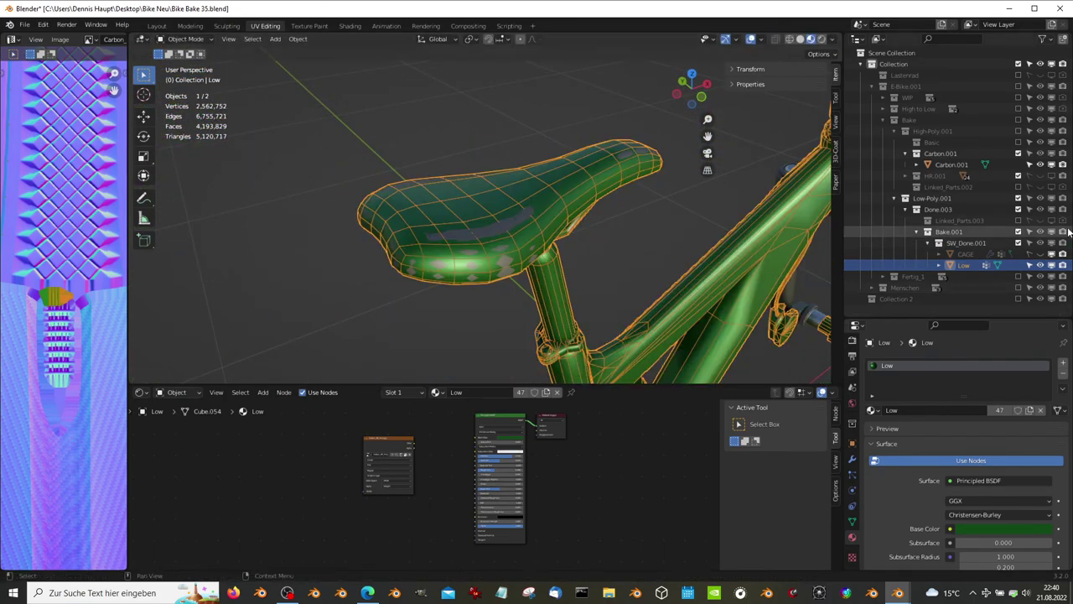
# Show the CAGE object in the viewport, then hide it again.
pyautogui.click(1039, 254)
pyautogui.scroll(3, 623, 259)
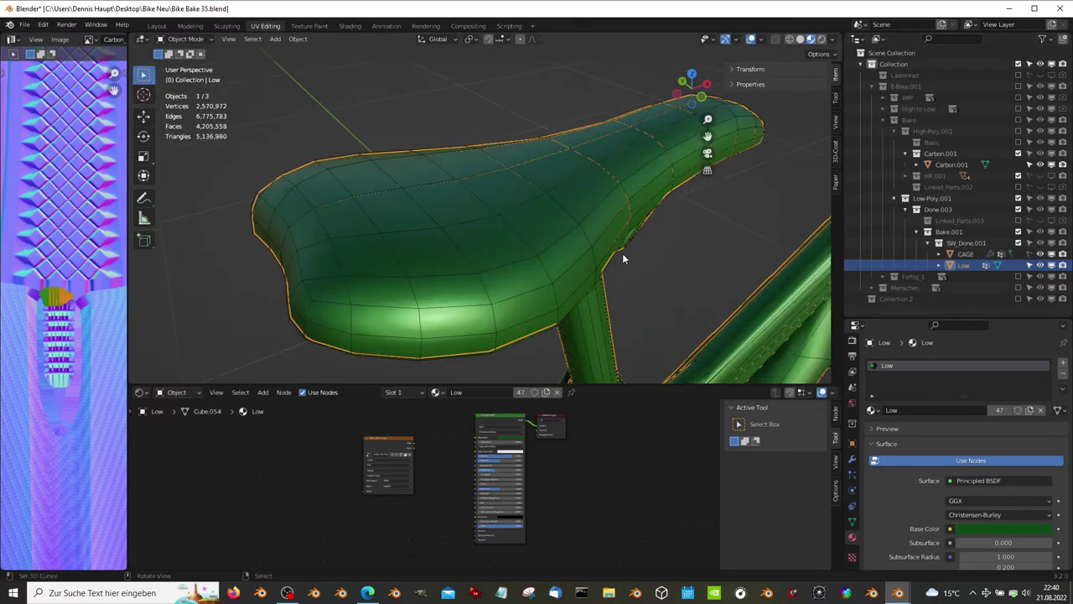
pyautogui.click(1040, 254)
pyautogui.scroll(-4, 577, 239)
pyautogui.scroll(-2, 512, 242)
# Frame the front wheel, test-move the low-poly wheel, cancel, and hide it.
pyautogui.moveTo(512, 242)
pyautogui.mouseDown(button='middle')
pyautogui.moveTo(490, 253)
pyautogui.moveTo(421, 200)
pyautogui.moveTo(528, 252)
pyautogui.moveTo(542, 241)
pyautogui.moveTo(587, 243)
pyautogui.mouseUp(button='middle')
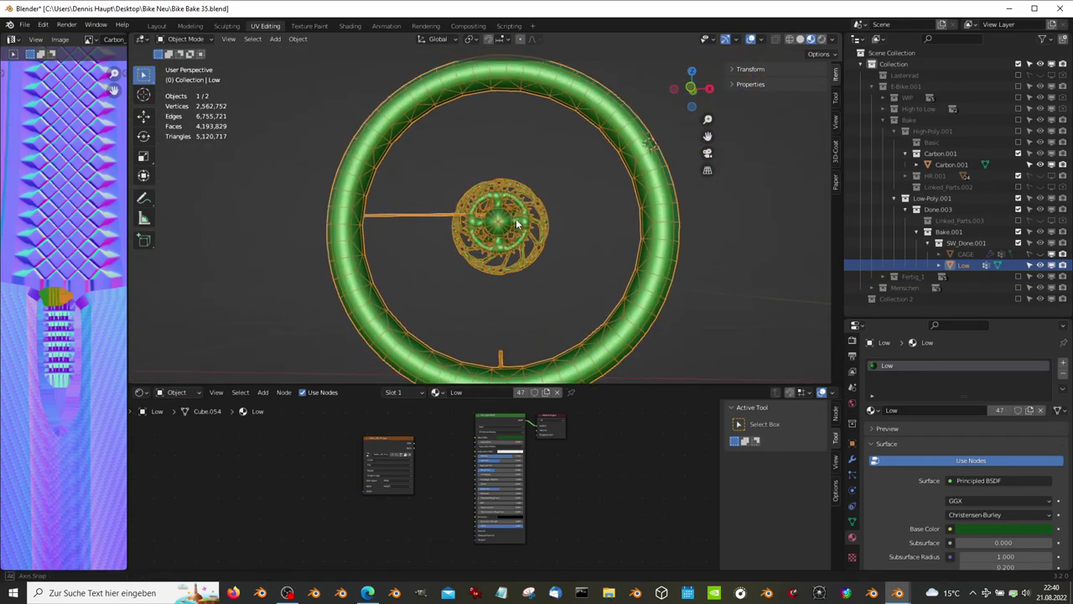
pyautogui.scroll(-2, 645, 243)
pyautogui.press('g')
pyautogui.press('Escape')
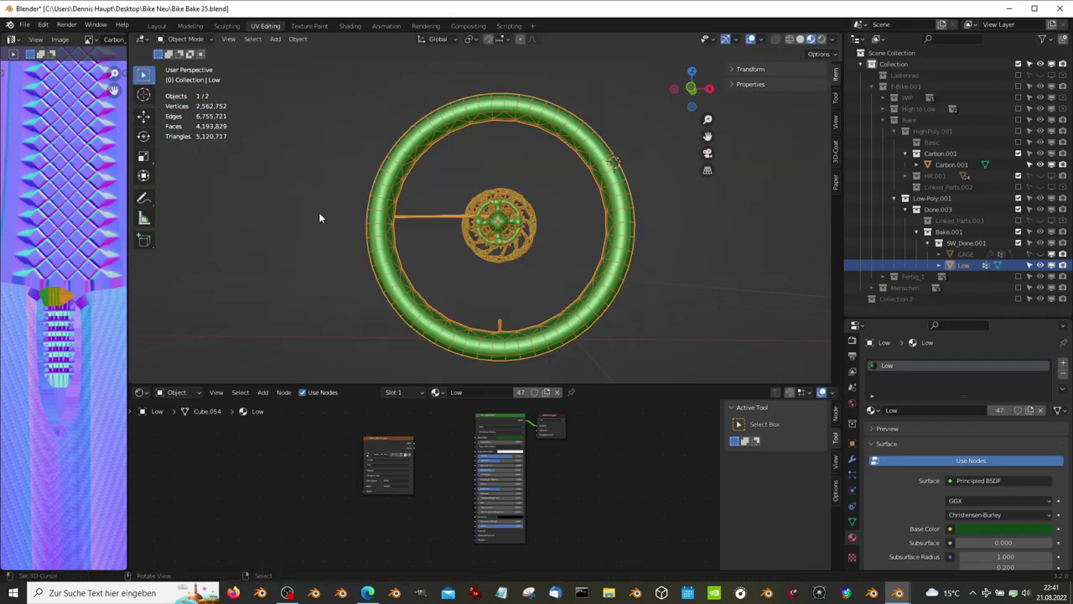
pyautogui.press('h')
# Orbit around the wheel to inspect the high-poly tire tread.
pyautogui.moveTo(318, 212)
pyautogui.mouseDown(button='middle')
pyautogui.moveTo(574, 186)
pyautogui.moveTo(548, 180)
pyautogui.moveTo(472, 215)
pyautogui.moveTo(639, 293)
pyautogui.mouseUp(button='middle')
pyautogui.scroll(3, 462, 210)
pyautogui.moveTo(530, 230)
pyautogui.mouseDown(button='middle')
pyautogui.moveTo(400, 238)
pyautogui.moveTo(600, 240)
pyautogui.moveTo(504, 215)
pyautogui.moveTo(598, 204)
pyautogui.moveTo(508, 207)
pyautogui.moveTo(502, 187)
pyautogui.moveTo(551, 191)
pyautogui.moveTo(615, 271)
pyautogui.mouseUp(button='middle')
pyautogui.scroll(3, 520, 210)
# Reveal the hidden low-poly mesh and select the high-poly Carbon.001 object.
pyautogui.hotkey('alt', 'h')
pyautogui.scroll(-2, 598, 203)
pyautogui.click(563, 195)
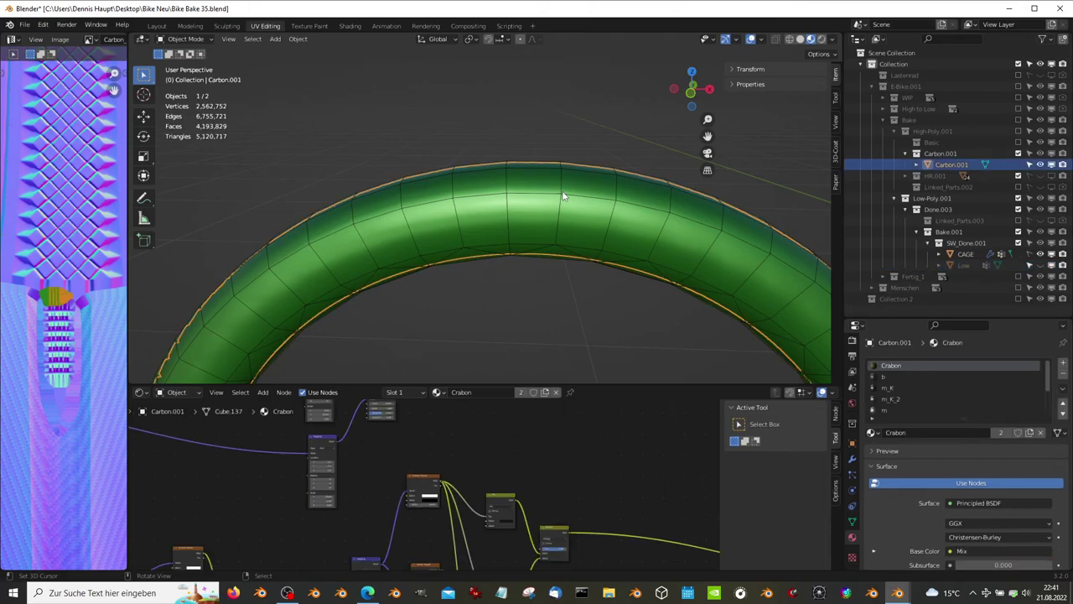
# Hide CAGE and the low-poly Low object to expose the high-poly tire.
pyautogui.click(1040, 254)
pyautogui.click(1041, 265)
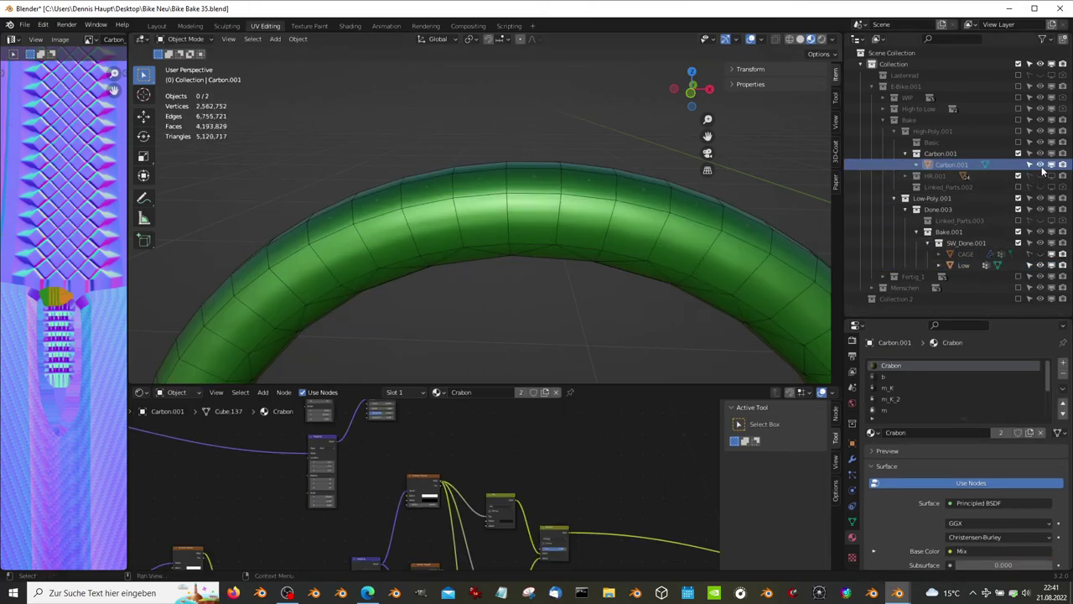
pyautogui.click(1040, 265)
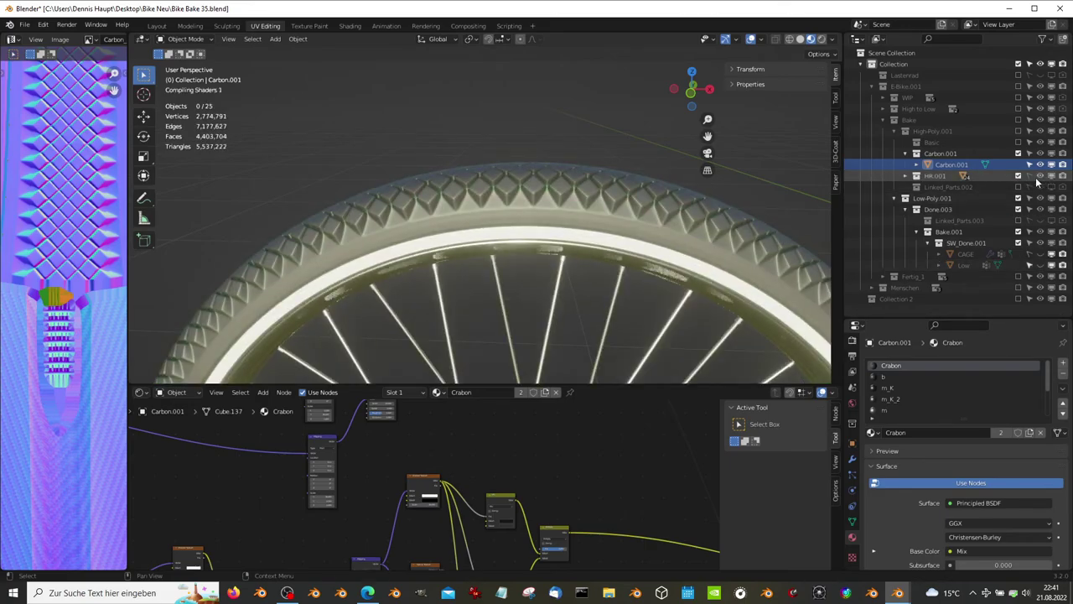
# Inspect the hub and spokes, toggling Carbon.001's visibility off and back on.
pyautogui.scroll(-5, 587, 225)
pyautogui.scroll(3, 587, 224)
pyautogui.moveTo(570, 235)
pyautogui.mouseDown(button='middle')
pyautogui.moveTo(587, 224)
pyautogui.moveTo(893, 243)
pyautogui.mouseUp(button='middle')
pyautogui.scroll(5, 587, 225)
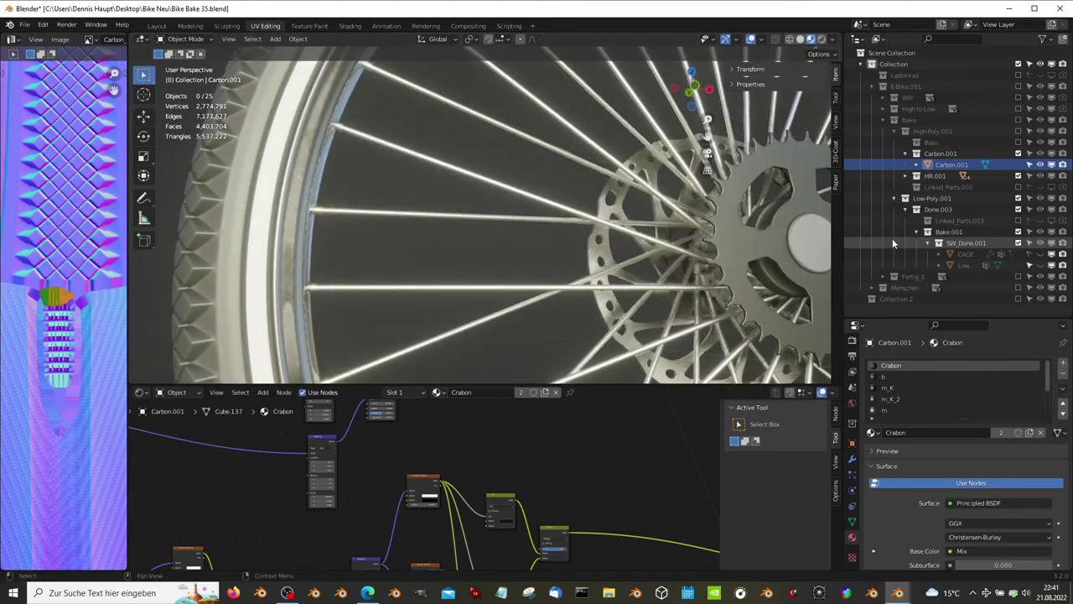
pyautogui.click(1051, 165)
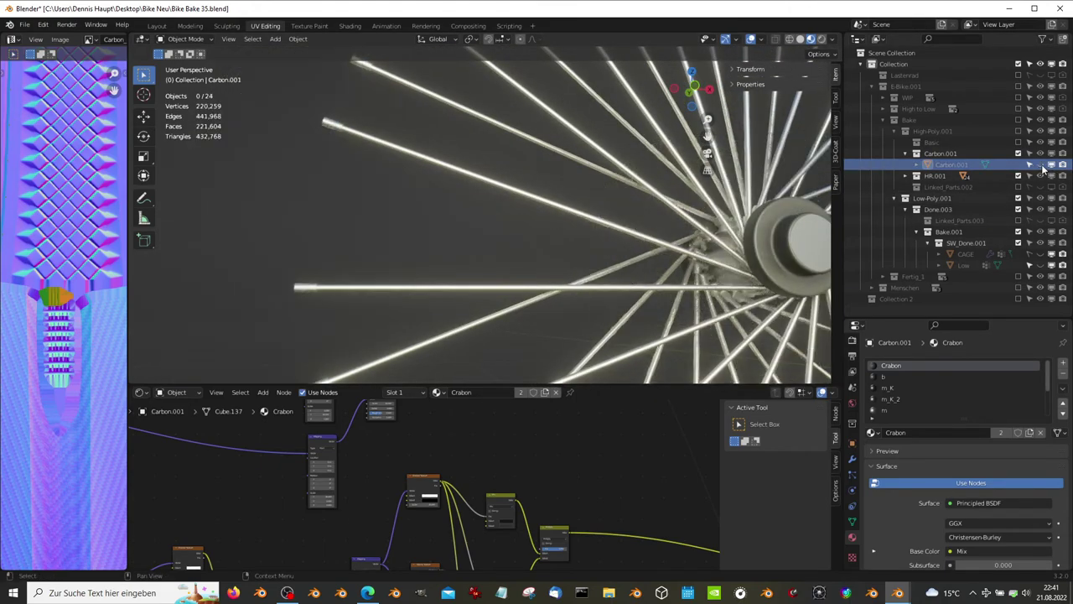
pyautogui.keyDown('ctrl'); pyautogui.click(1040, 165); pyautogui.keyUp('ctrl')
# Show the low-poly mesh over the brake disc and sprocket, and select Low.
pyautogui.moveTo(526, 196); pyautogui.dragTo(871, 277, button='middle')
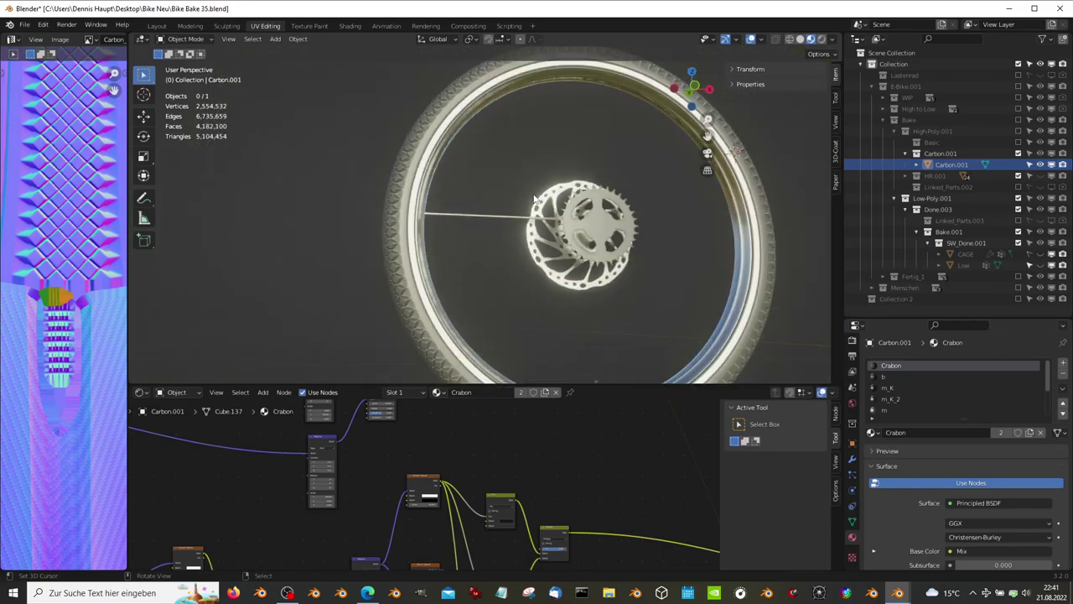
pyautogui.click(1039, 266)
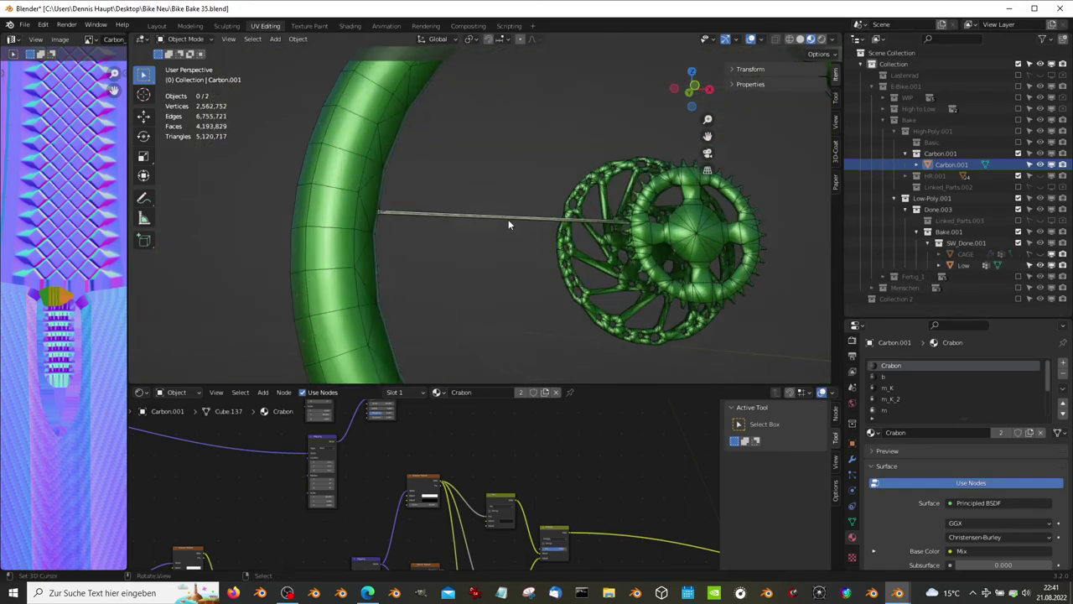
pyautogui.scroll(3, 508, 219)
pyautogui.scroll(3, 495, 216)
pyautogui.scroll(2, 479, 213)
pyautogui.moveTo(479, 218)
pyautogui.mouseDown(button='middle')
pyautogui.moveTo(471, 228)
pyautogui.moveTo(647, 223)
pyautogui.moveTo(351, 251)
pyautogui.moveTo(536, 247)
pyautogui.moveTo(503, 239)
pyautogui.moveTo(467, 233)
pyautogui.moveTo(534, 283)
pyautogui.moveTo(469, 234)
pyautogui.moveTo(441, 240)
pyautogui.moveTo(489, 181)
pyautogui.moveTo(679, 242)
pyautogui.moveTo(482, 243)
pyautogui.moveTo(627, 256)
pyautogui.moveTo(628, 297)
pyautogui.moveTo(586, 233)
pyautogui.moveTo(450, 180)
pyautogui.moveTo(573, 240)
pyautogui.moveTo(540, 209)
pyautogui.moveTo(553, 220)
pyautogui.moveTo(469, 193)
pyautogui.mouseUp(button='middle')
pyautogui.click(536, 247)
pyautogui.scroll(3, 539, 246)
# Test-move the low-poly mesh and cancel, then show and hide CAGE.
pyautogui.press('g')
pyautogui.press('Escape')
pyautogui.scroll(3, 540, 209)
pyautogui.click(1040, 254)
pyautogui.click(1040, 254)
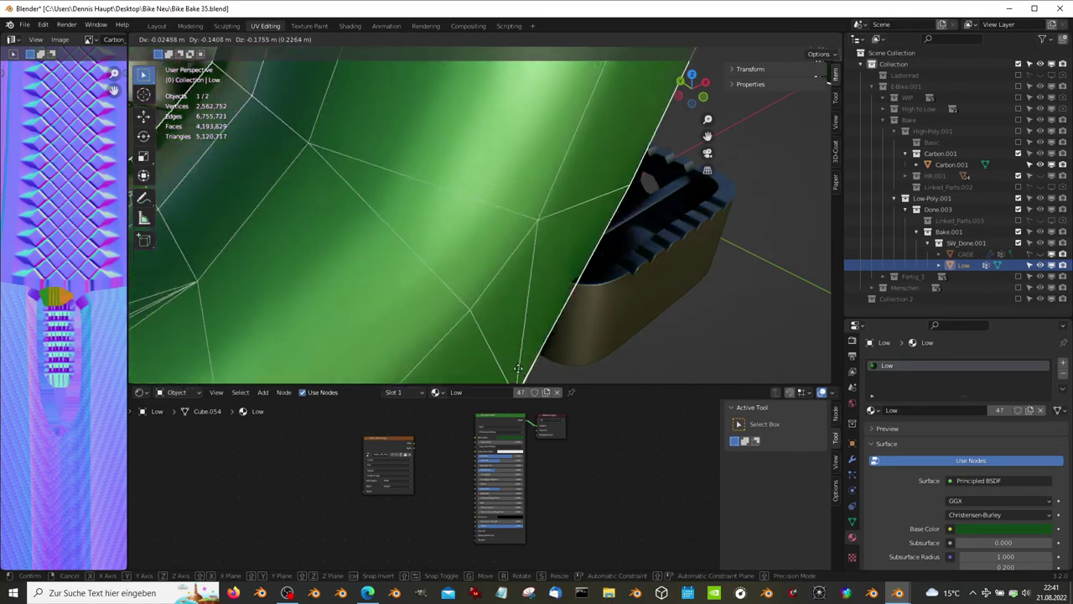
pyautogui.scroll(-6, 374, 198)
# Close in on the frame and pull Low aside to expose carbon, cancelling the move.
pyautogui.moveTo(374, 198)
pyautogui.keyDown('shift'); pyautogui.mouseDown(button='middle')
pyautogui.moveTo(410, 188)
pyautogui.moveTo(482, 212)
pyautogui.mouseUp(button='middle'); pyautogui.keyUp('shift')
pyautogui.scroll(4, 410, 188)
pyautogui.scroll(2, 482, 212)
pyautogui.press('g')
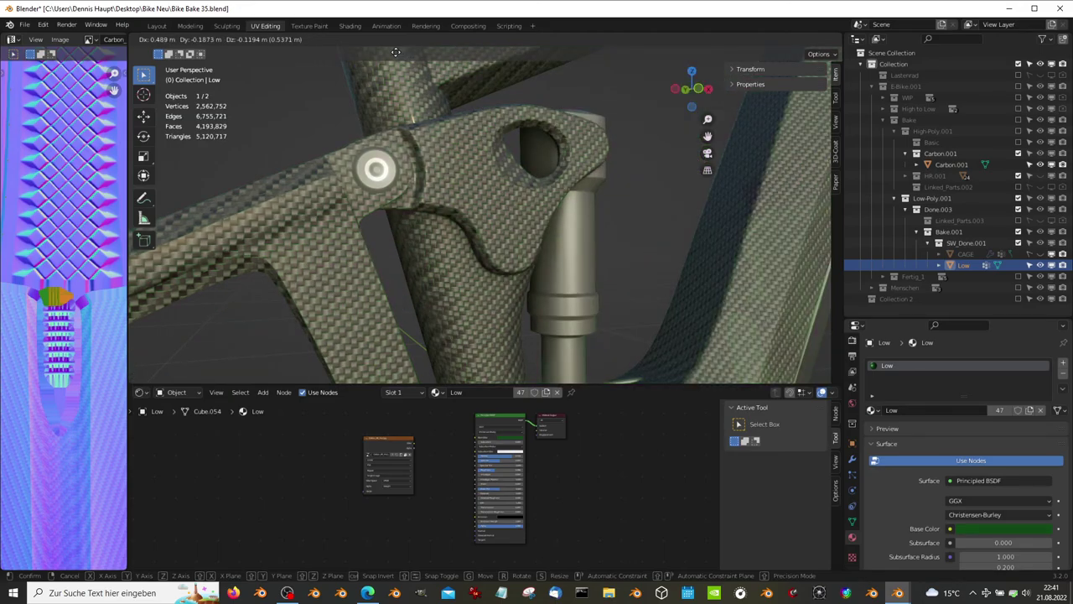
pyautogui.press('Escape')
pyautogui.scroll(-5, 605, 232)
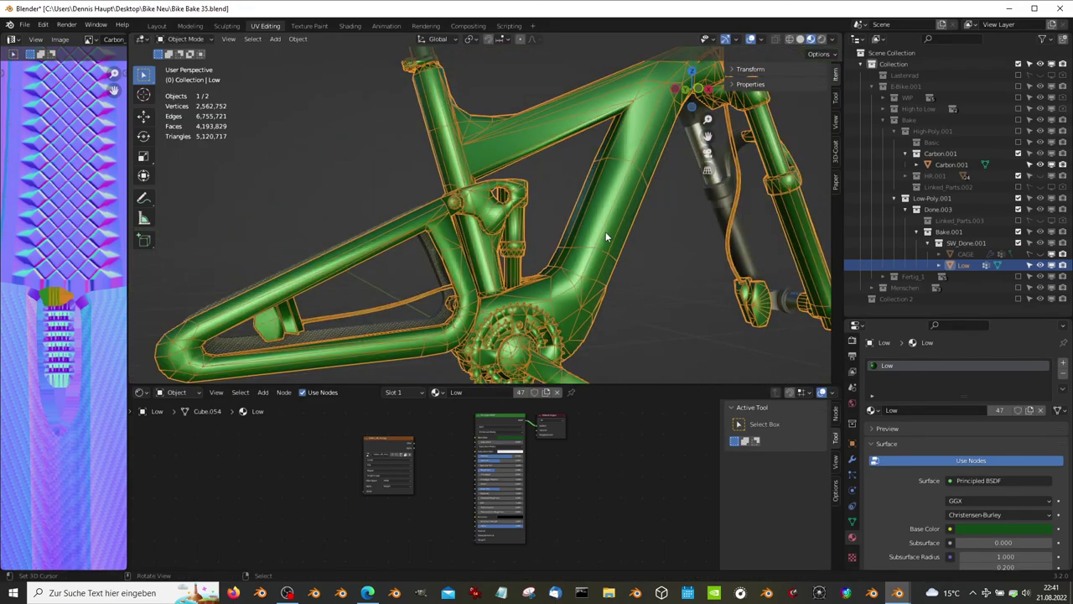
# Orbit from beneath the bike around to a side view of the frame.
pyautogui.moveTo(605, 232)
pyautogui.mouseDown(button='middle')
pyautogui.moveTo(470, 226)
pyautogui.moveTo(297, 273)
pyautogui.moveTo(563, 242)
pyautogui.moveTo(567, 318)
pyautogui.moveTo(483, 320)
pyautogui.moveTo(533, 285)
pyautogui.moveTo(536, 252)
pyautogui.moveTo(646, 231)
pyautogui.mouseUp(button='middle')
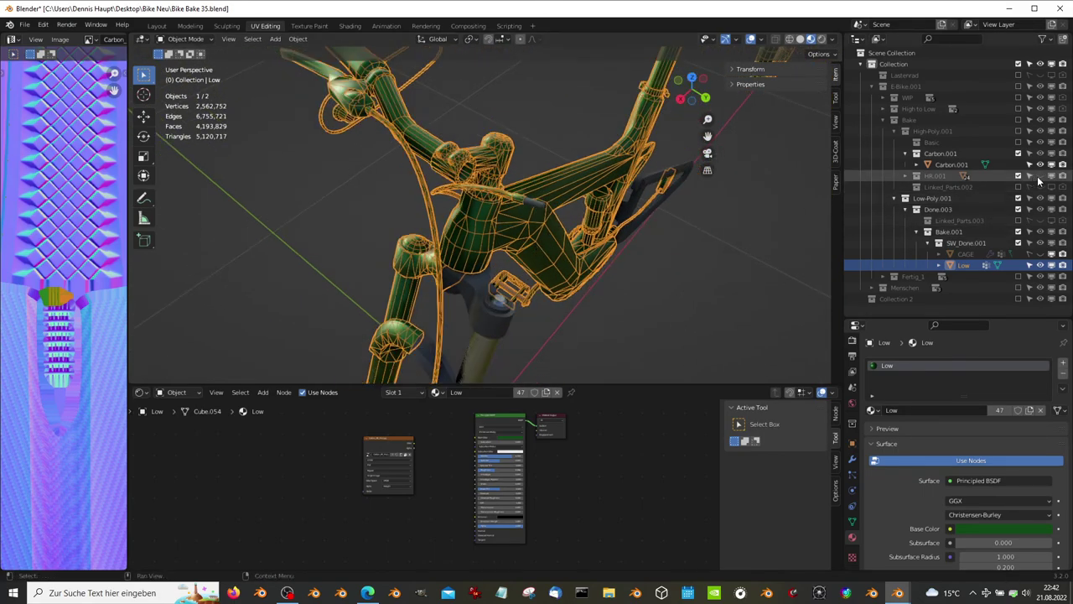
pyautogui.moveTo(587, 251)
pyautogui.mouseDown(button='middle')
pyautogui.moveTo(520, 277)
pyautogui.moveTo(575, 292)
pyautogui.moveTo(529, 285)
pyautogui.mouseUp(button='middle')
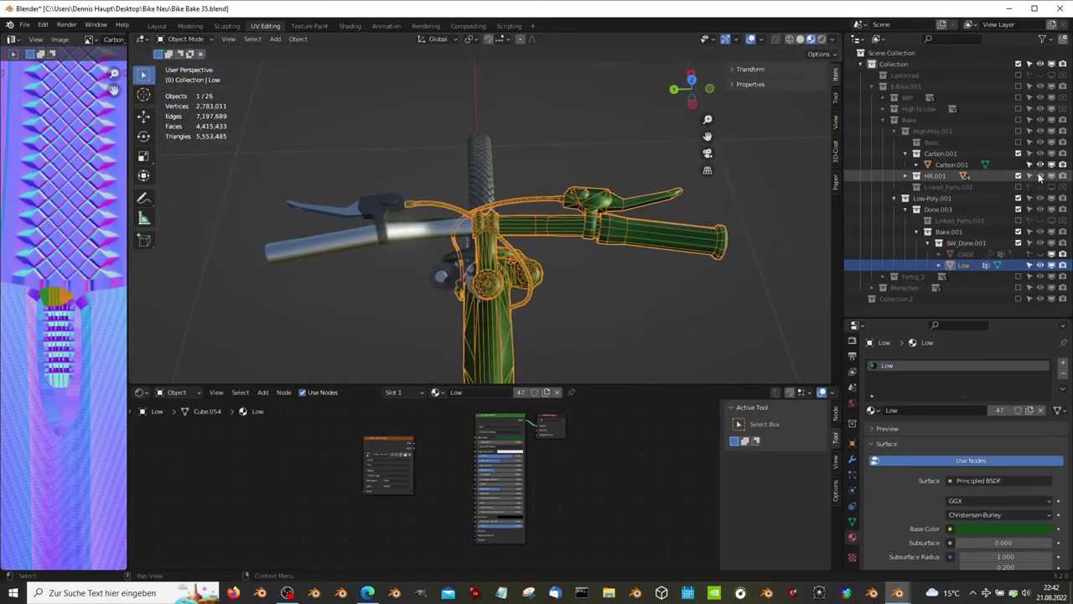
pyautogui.moveTo(670, 218)
pyautogui.mouseDown(button='middle')
pyautogui.moveTo(438, 249)
pyautogui.moveTo(531, 309)
pyautogui.moveTo(543, 189)
pyautogui.moveTo(377, 306)
pyautogui.moveTo(503, 293)
pyautogui.moveTo(544, 277)
pyautogui.mouseUp(button='middle')
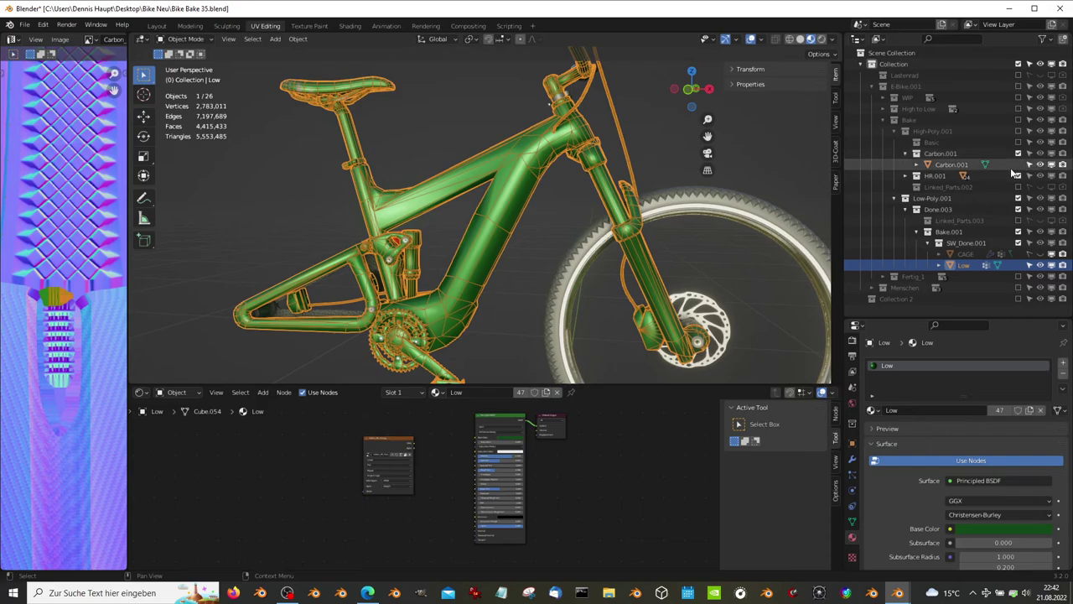
# Hide the front wheel HR.001 and the low-poly Low mesh.
pyautogui.click(1041, 177)
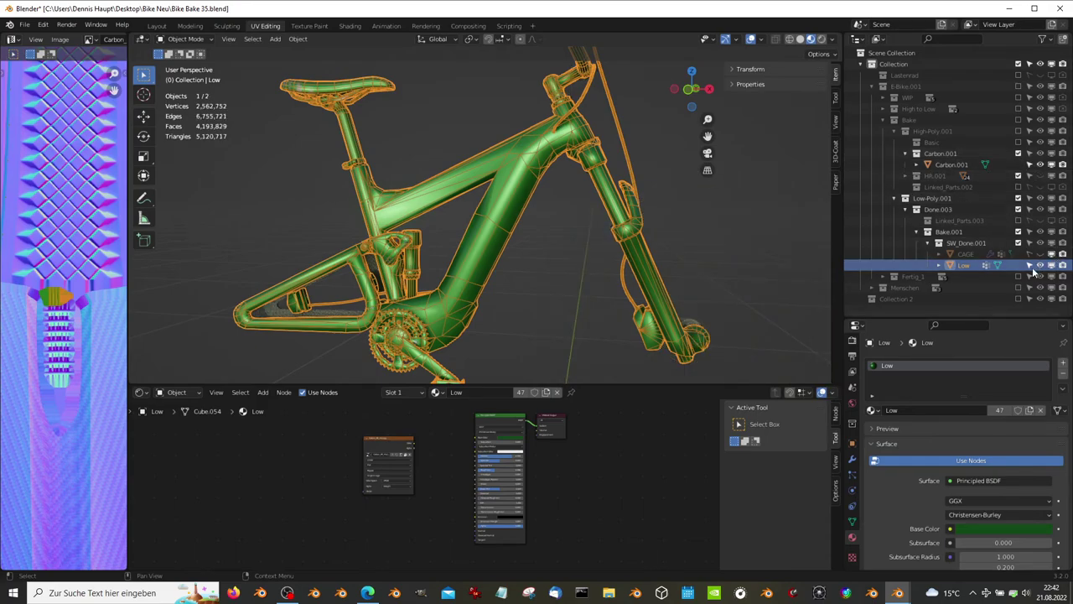
pyautogui.click(822, 265)
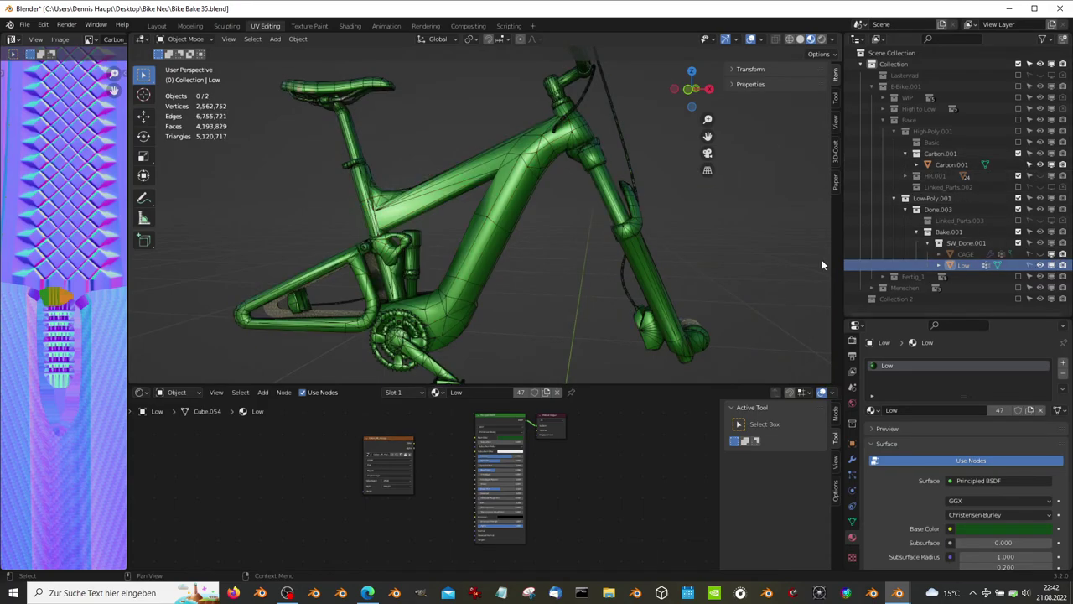
pyautogui.click(1040, 264)
pyautogui.moveTo(510, 221)
pyautogui.mouseDown(button='middle')
pyautogui.moveTo(524, 222)
pyautogui.moveTo(497, 220)
pyautogui.moveTo(519, 226)
pyautogui.moveTo(565, 211)
pyautogui.moveTo(736, 223)
pyautogui.moveTo(438, 211)
pyautogui.moveTo(672, 215)
pyautogui.moveTo(512, 219)
pyautogui.moveTo(536, 209)
pyautogui.mouseUp(button='middle')
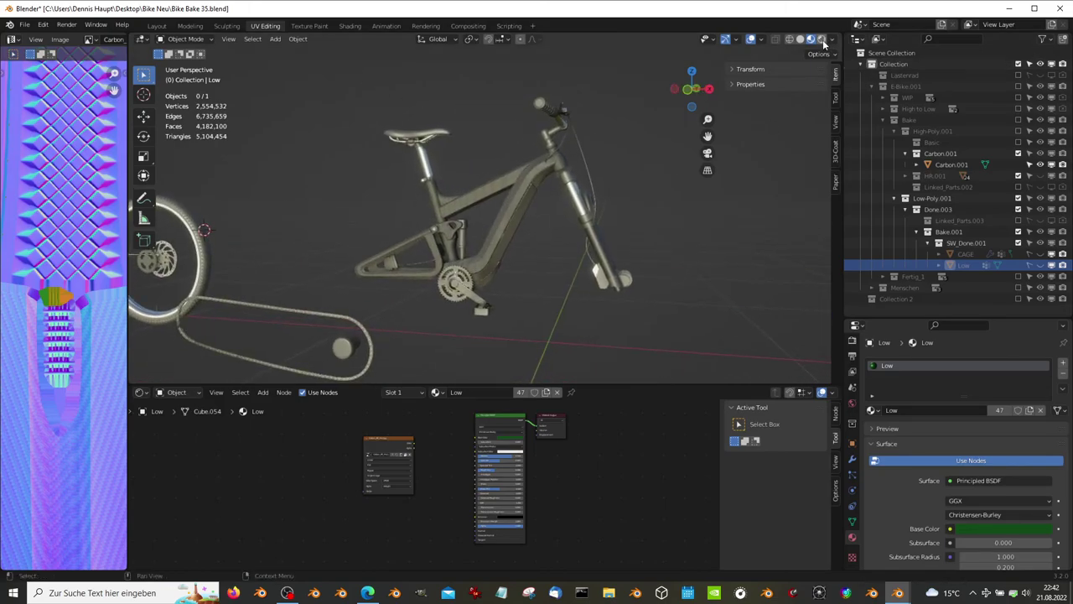
# Switch to Solid shading and enable Wireframe display on Carbon.001.
pyautogui.click(800, 39)
pyautogui.click(495, 175)
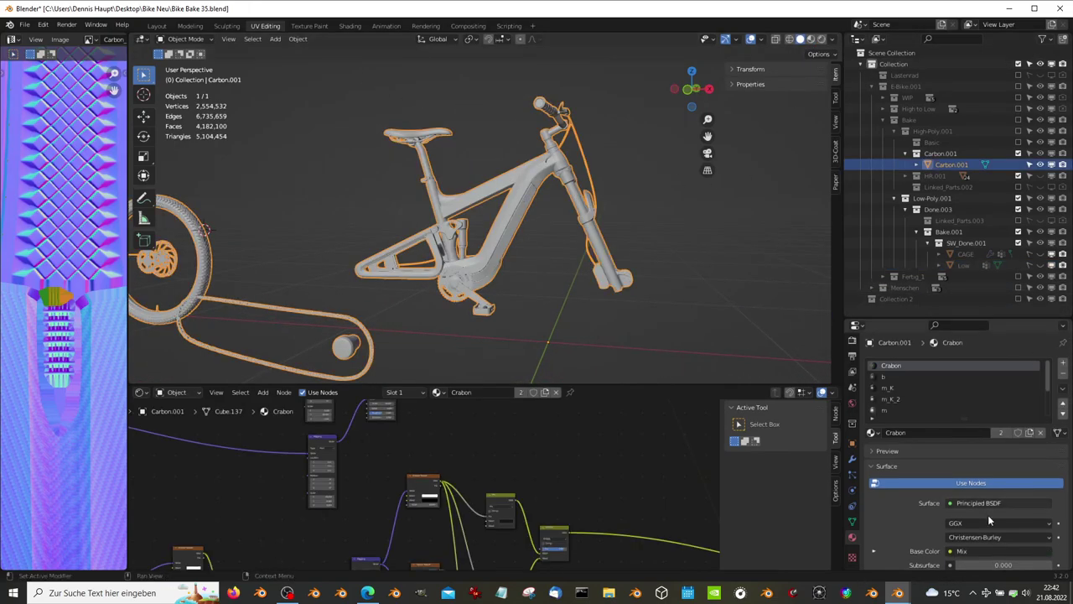
pyautogui.click(853, 442)
pyautogui.scroll(-5, 914, 494)
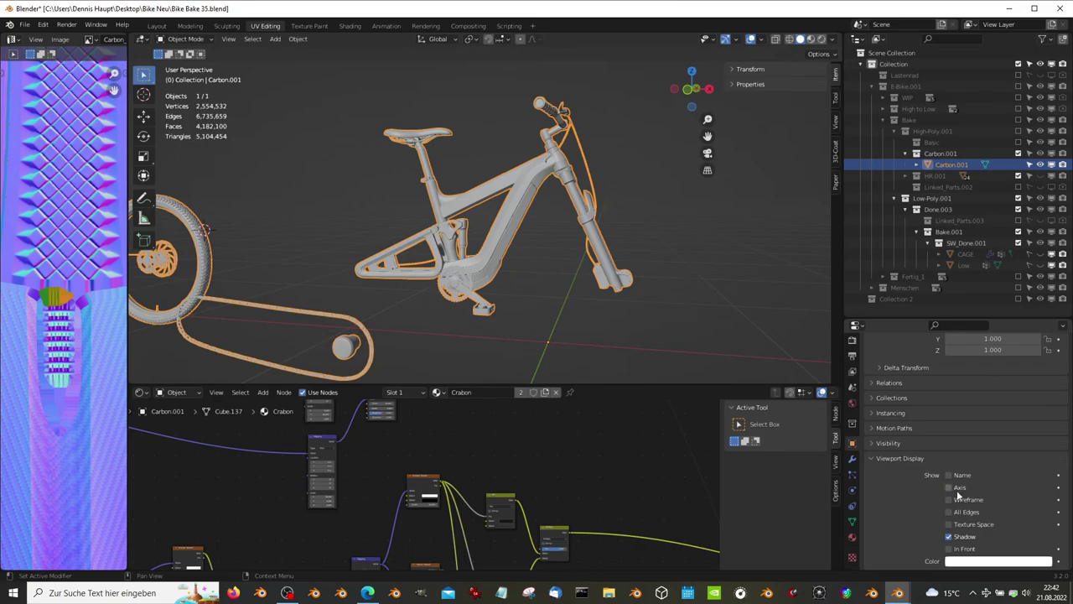
pyautogui.click(948, 499)
pyautogui.scroll(2, 550, 231)
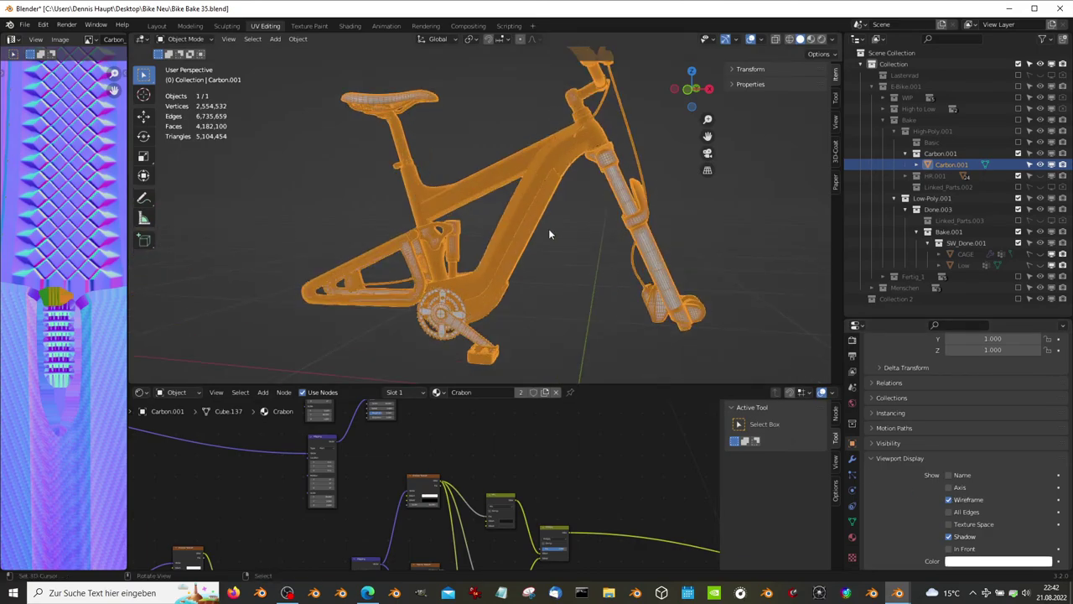
# Maximize the 3D view, deselect the frame, and inspect the frame tube wireframe closely.
pyautogui.hotkey('ctrl', 'space')
pyautogui.scroll(3, 555, 205)
pyautogui.scroll(3, 709, 208)
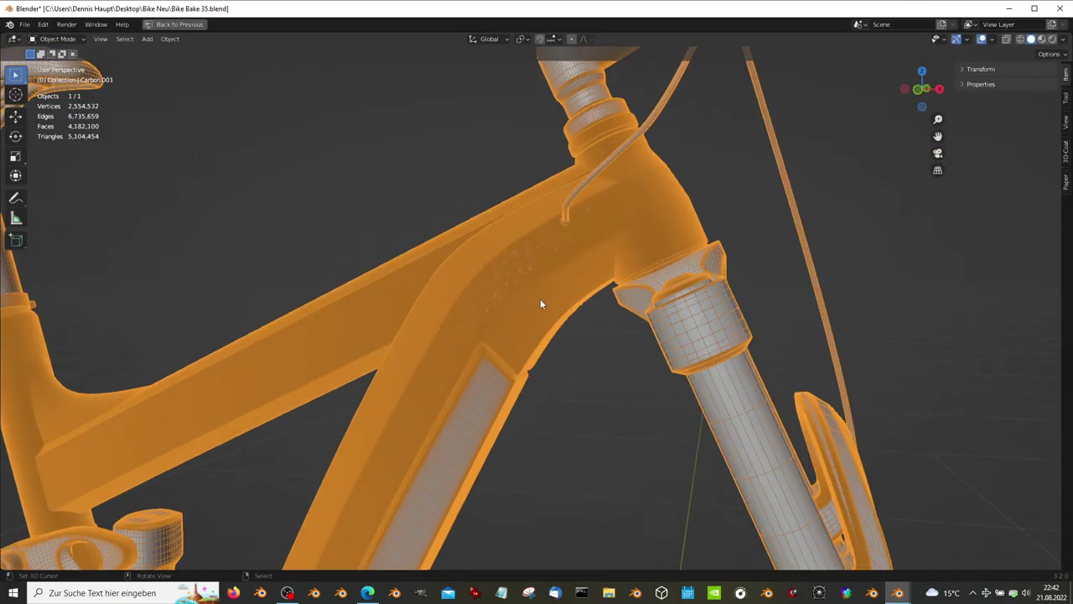
pyautogui.scroll(2, 540, 298)
pyautogui.scroll(3, 426, 295)
pyautogui.scroll(2, 474, 318)
pyautogui.hotkey('alt', 'a')
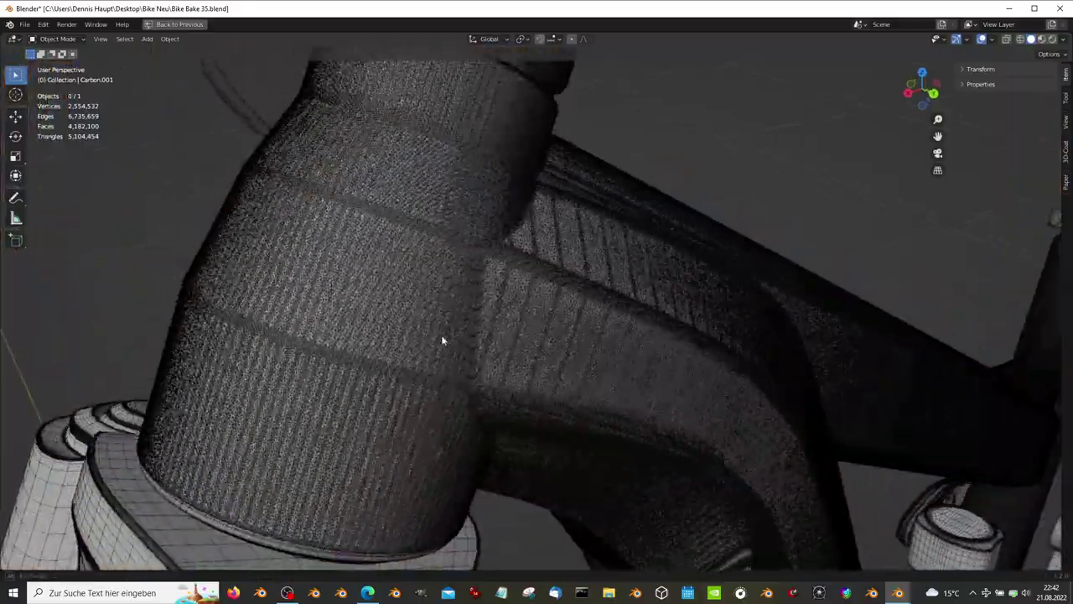
pyautogui.scroll(2, 441, 334)
pyautogui.moveTo(496, 324)
pyautogui.mouseDown(button='middle')
pyautogui.moveTo(544, 285)
pyautogui.moveTo(628, 374)
pyautogui.moveTo(628, 349)
pyautogui.moveTo(546, 283)
pyautogui.moveTo(407, 313)
pyautogui.moveTo(383, 364)
pyautogui.moveTo(663, 226)
pyautogui.moveTo(511, 343)
pyautogui.moveTo(611, 246)
pyautogui.moveTo(608, 291)
pyautogui.moveTo(756, 293)
pyautogui.mouseUp(button='middle')
pyautogui.scroll(-5, 608, 291)
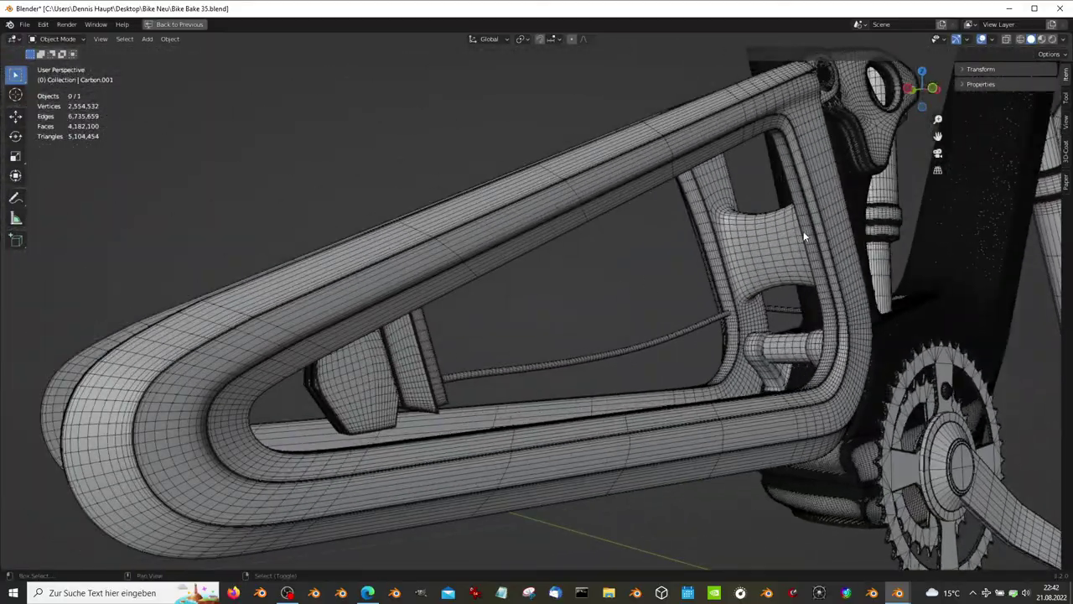
# Inspect seatpost, fork, tyre tread and rim, then restore the full UV Editing layout.
pyautogui.moveTo(803, 230)
pyautogui.mouseDown(button='middle')
pyautogui.moveTo(582, 307)
pyautogui.moveTo(558, 378)
pyautogui.moveTo(707, 317)
pyautogui.moveTo(391, 342)
pyautogui.moveTo(512, 300)
pyautogui.moveTo(495, 330)
pyautogui.moveTo(735, 405)
pyautogui.mouseUp(button='middle')
pyautogui.scroll(-4, 707, 316)
pyautogui.scroll(5, 512, 300)
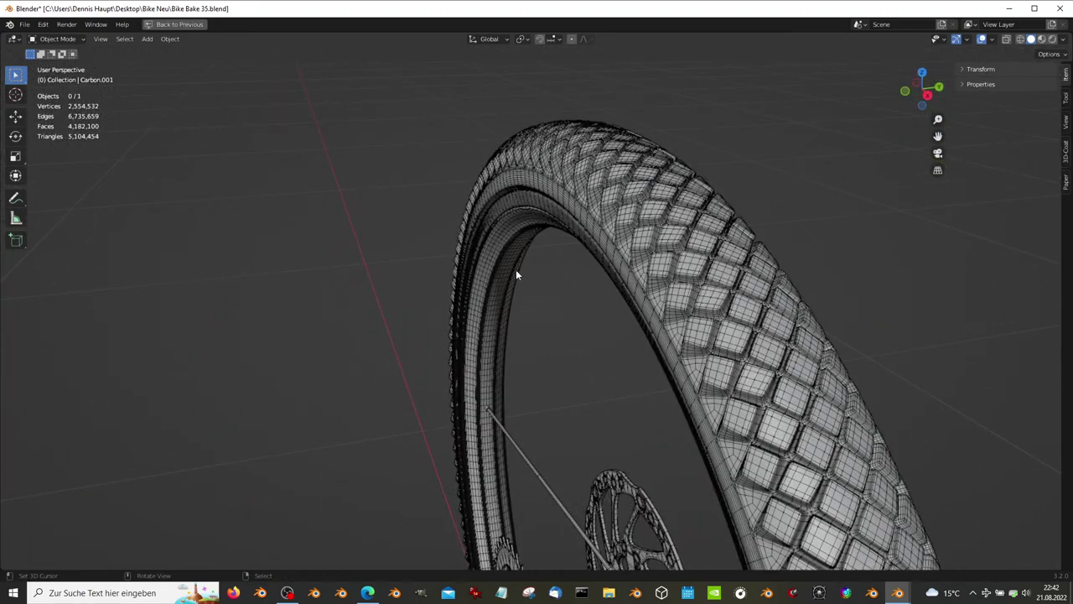
pyautogui.moveTo(515, 270)
pyautogui.mouseDown(button='middle')
pyautogui.moveTo(528, 272)
pyautogui.moveTo(517, 233)
pyautogui.moveTo(725, 244)
pyautogui.moveTo(555, 293)
pyautogui.moveTo(646, 259)
pyautogui.moveTo(642, 163)
pyautogui.moveTo(465, 160)
pyautogui.mouseUp(button='middle')
pyautogui.scroll(3, 517, 232)
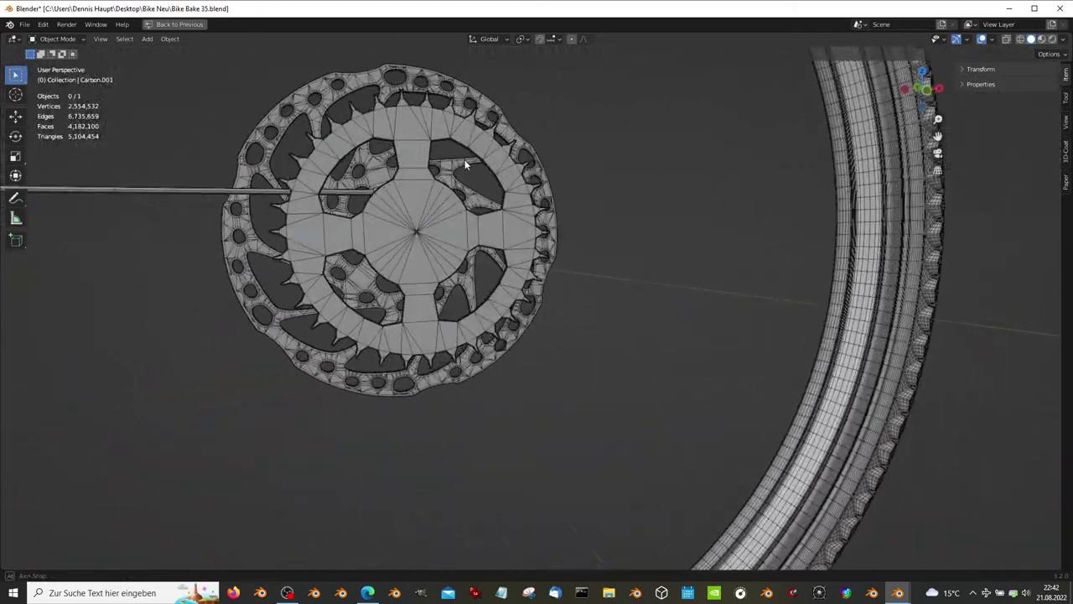
pyautogui.scroll(-4, 465, 160)
pyautogui.scroll(-3, 437, 172)
pyautogui.scroll(3, 498, 261)
pyautogui.scroll(2, 400, 250)
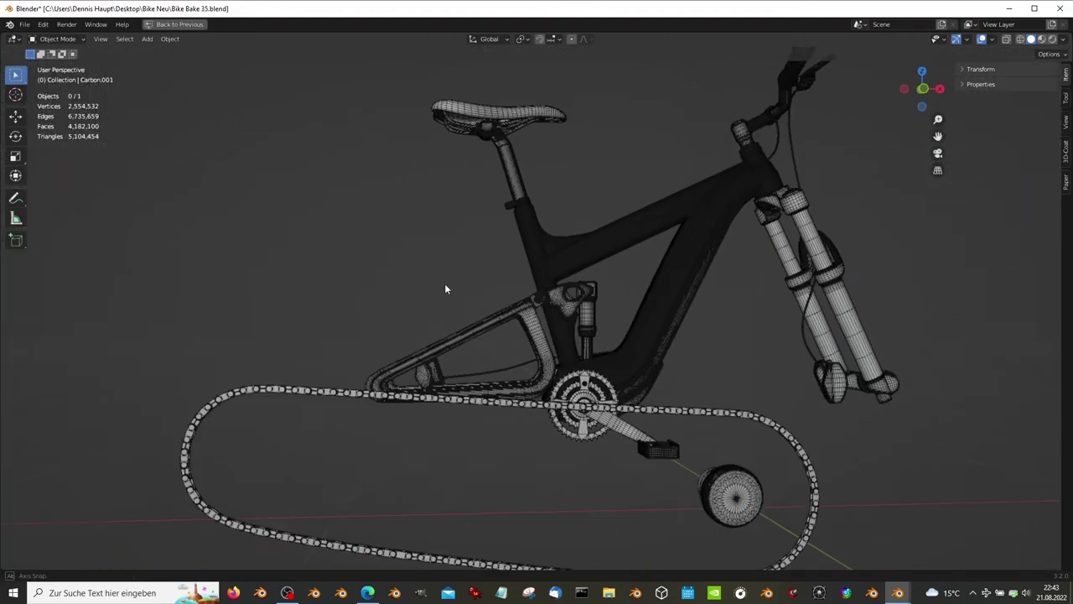
pyautogui.moveTo(445, 289); pyautogui.dragTo(500, 260, button='middle')
pyautogui.scroll(2, 498, 256)
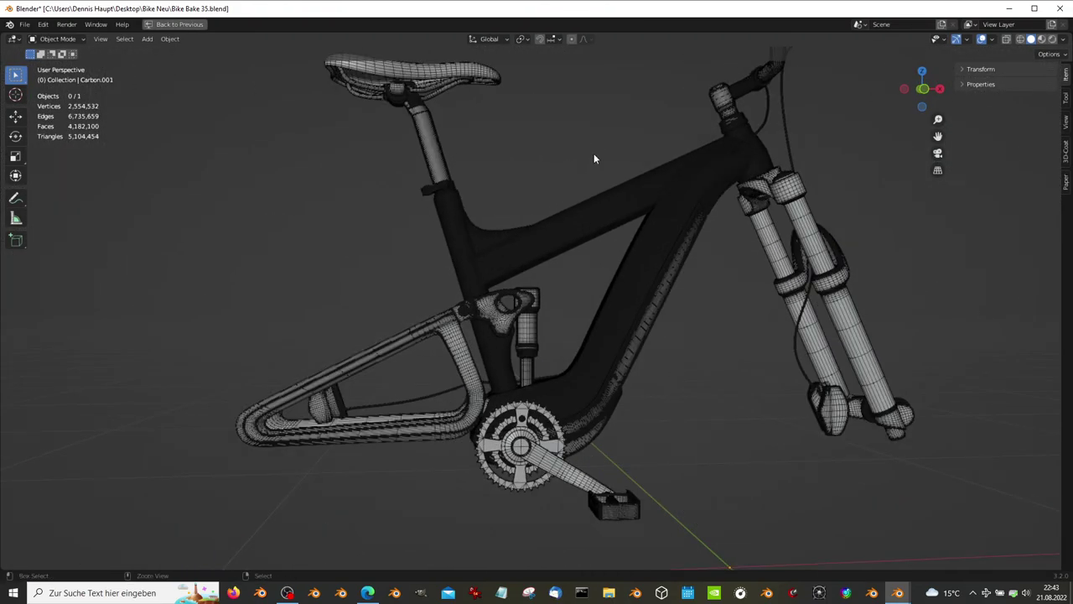
pyautogui.hotkey('ctrl', 'space')
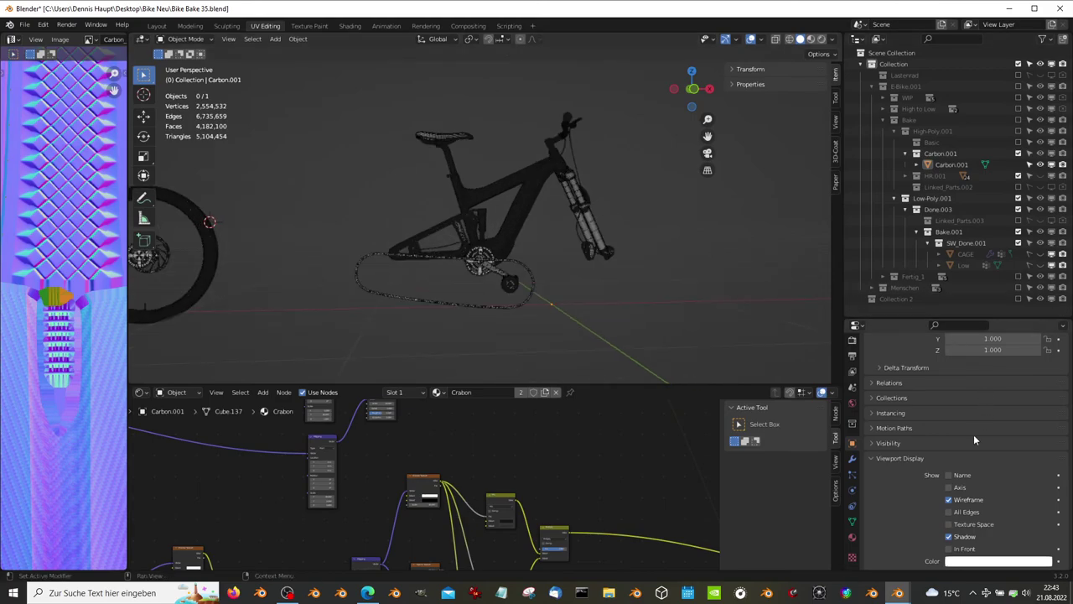
# Turn off Carbon.001's wireframe display, frame the object, and hide it.
pyautogui.click(950, 500)
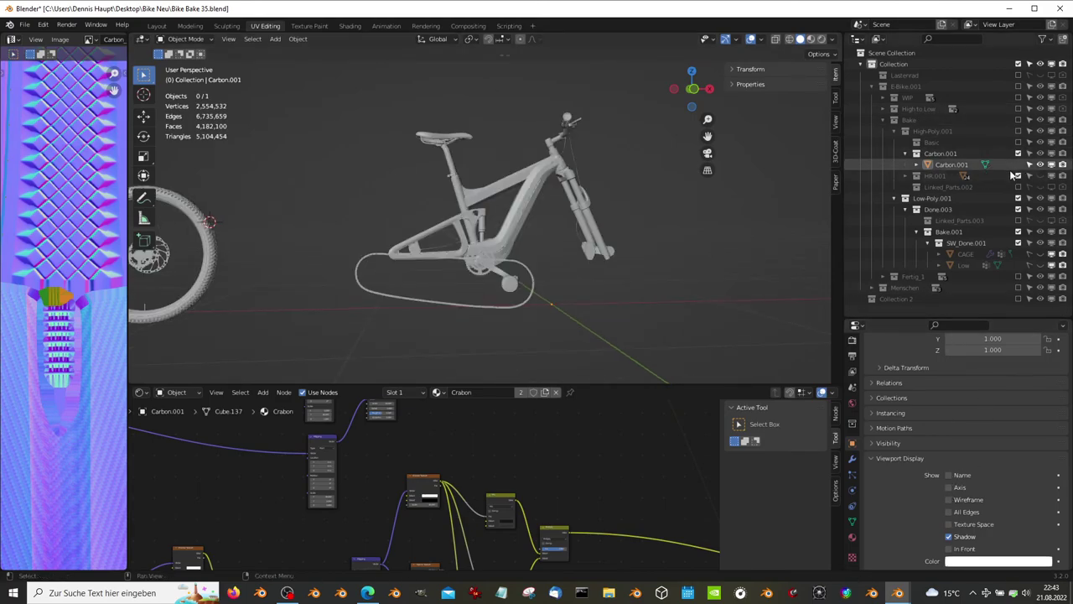
pyautogui.click(960, 265)
pyautogui.click(514, 210)
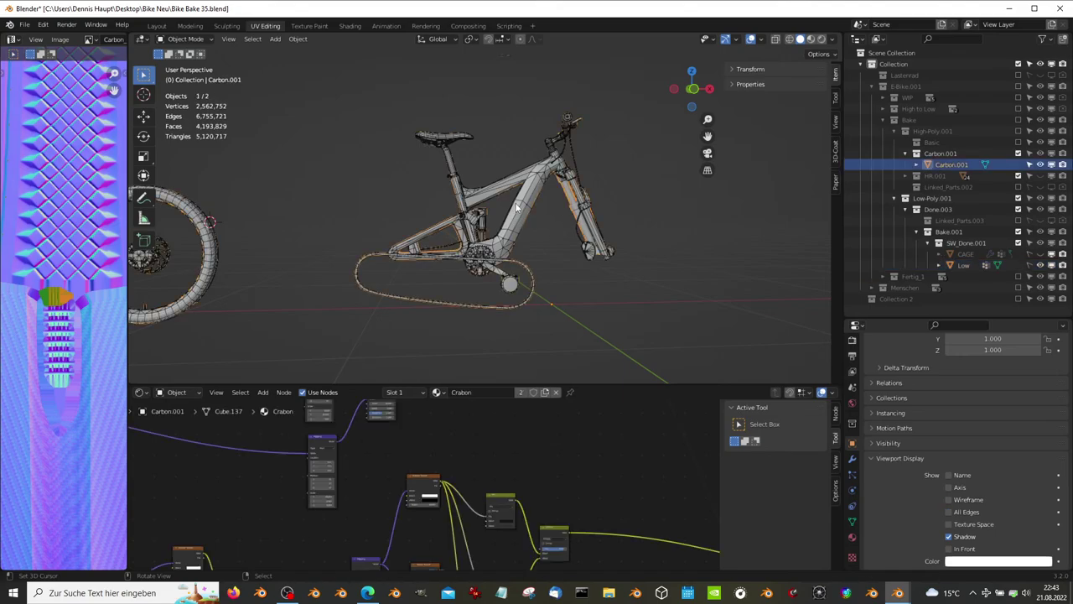
pyautogui.press('KP_Decimal')
pyautogui.scroll(-2, 558, 208)
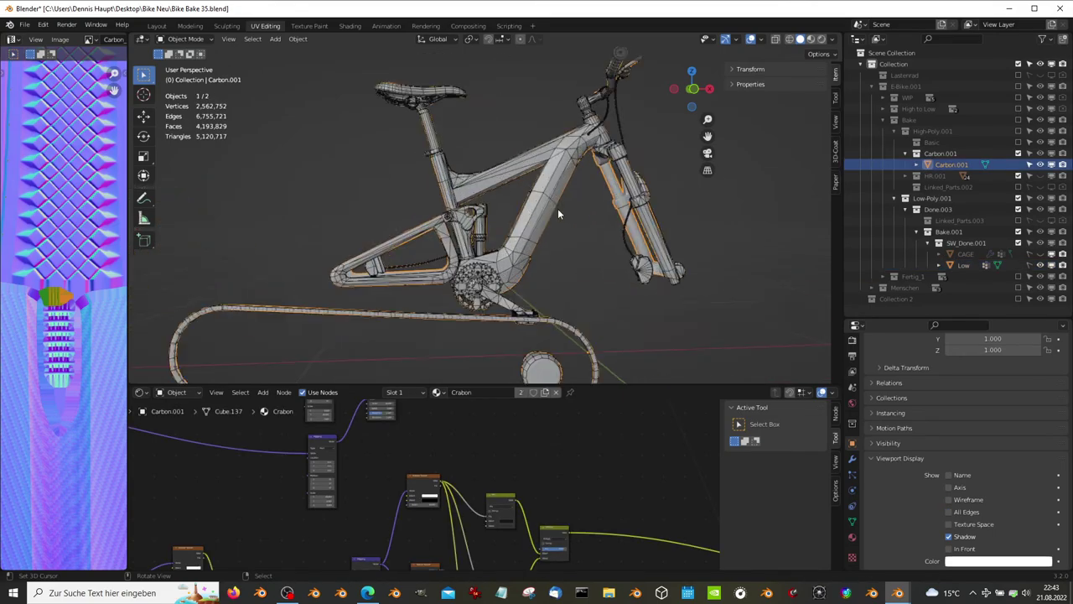
pyautogui.scroll(2, 557, 208)
pyautogui.click(1041, 164)
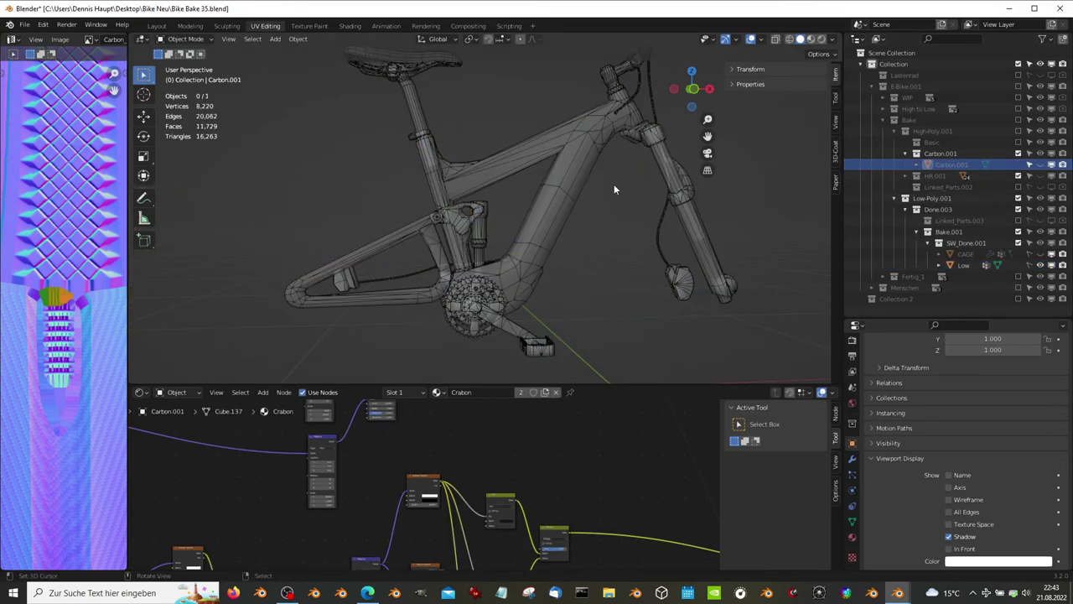
pyautogui.hotkey('ctrl', 'space')
pyautogui.scroll(2, 595, 210)
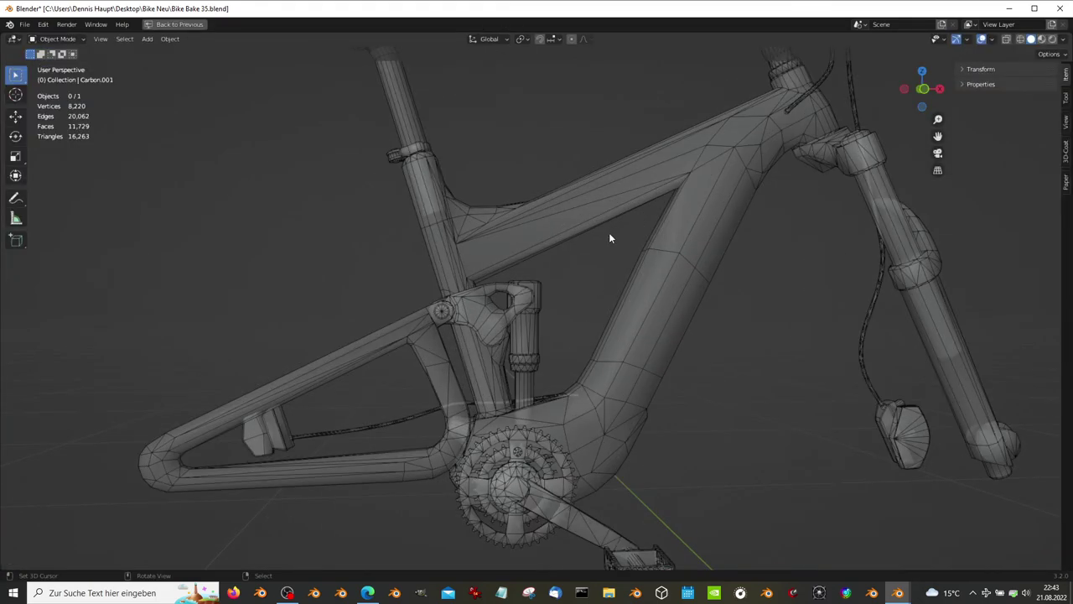
pyautogui.moveTo(605, 233); pyautogui.dragTo(432, 270, button='middle')
pyautogui.scroll(-5, 433, 270)
pyautogui.scroll(4, 573, 293)
pyautogui.moveTo(573, 292); pyautogui.dragTo(769, 363, button='middle')
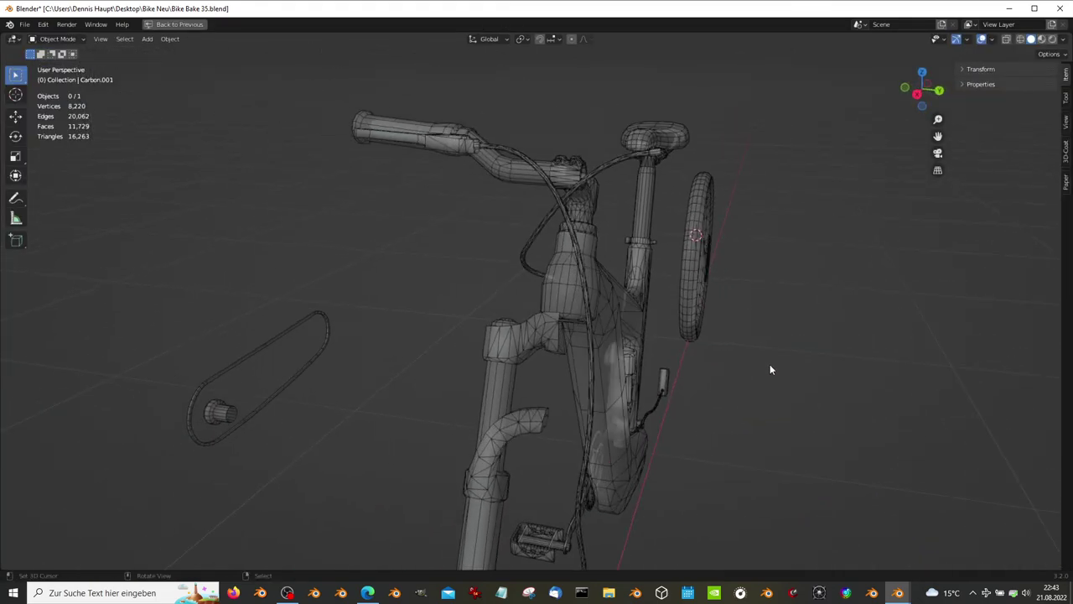
pyautogui.scroll(3, 676, 326)
pyautogui.scroll(2, 663, 325)
pyautogui.scroll(-2, 652, 323)
pyautogui.moveTo(642, 321)
pyautogui.mouseDown(button='middle')
pyautogui.moveTo(814, 296)
pyautogui.moveTo(554, 321)
pyautogui.moveTo(705, 367)
pyautogui.moveTo(558, 435)
pyautogui.moveTo(500, 387)
pyautogui.moveTo(246, 374)
pyautogui.moveTo(412, 364)
pyautogui.moveTo(421, 217)
pyautogui.moveTo(490, 324)
pyautogui.moveTo(555, 279)
pyautogui.moveTo(667, 341)
pyautogui.moveTo(585, 285)
pyautogui.moveTo(587, 249)
pyautogui.mouseUp(button='middle')
pyautogui.scroll(-4, 246, 374)
pyautogui.scroll(3, 554, 278)
pyautogui.scroll(3, 667, 341)
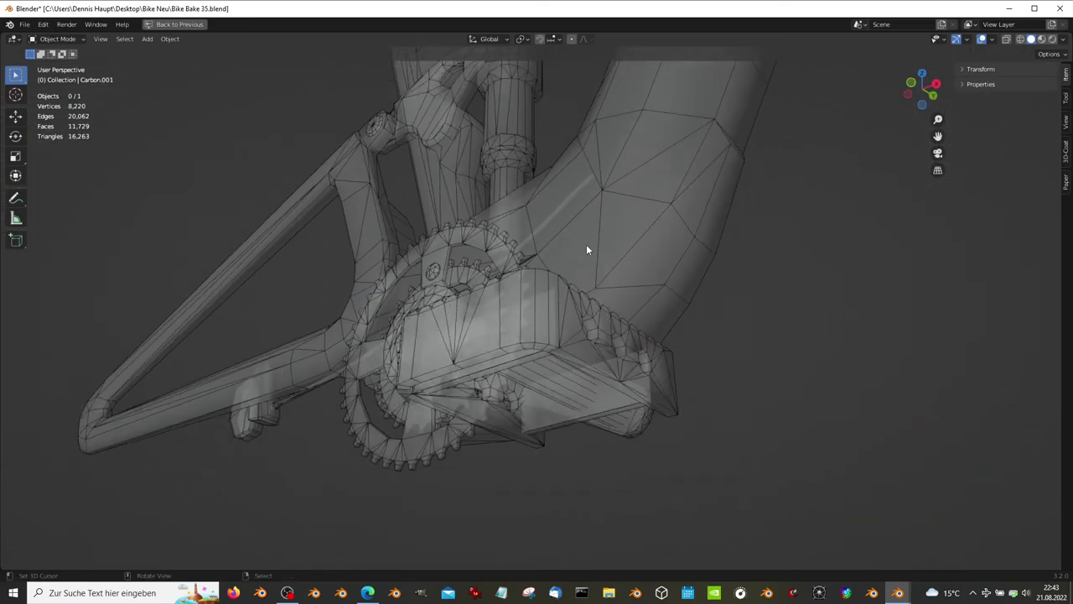
pyautogui.click(1007, 39)
pyautogui.click(1006, 39)
pyautogui.click(980, 40)
pyautogui.click(981, 40)
pyautogui.moveTo(520, 252); pyautogui.dragTo(578, 206, button='middle')
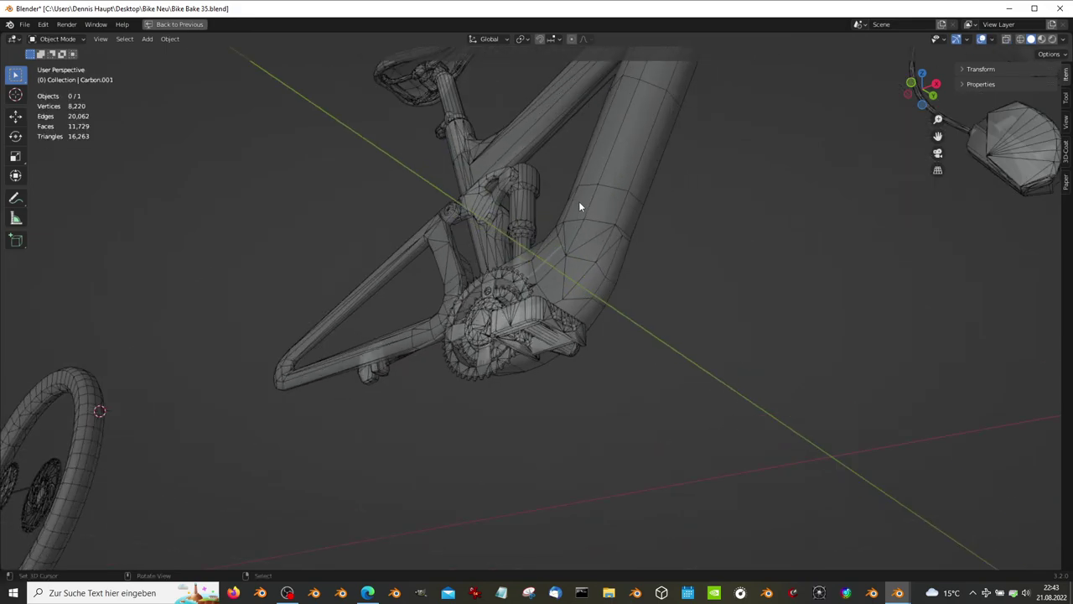
pyautogui.hotkey('ctrl', 'space')
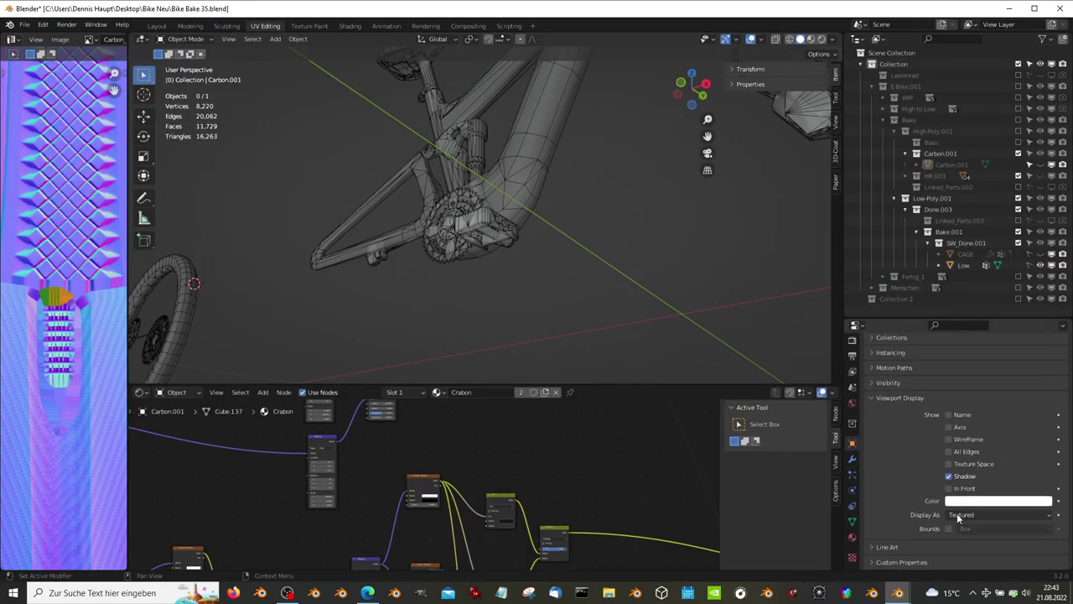
# Lower the Crabon material's viewport display colour alpha to about 0.171.
pyautogui.click(1036, 502)
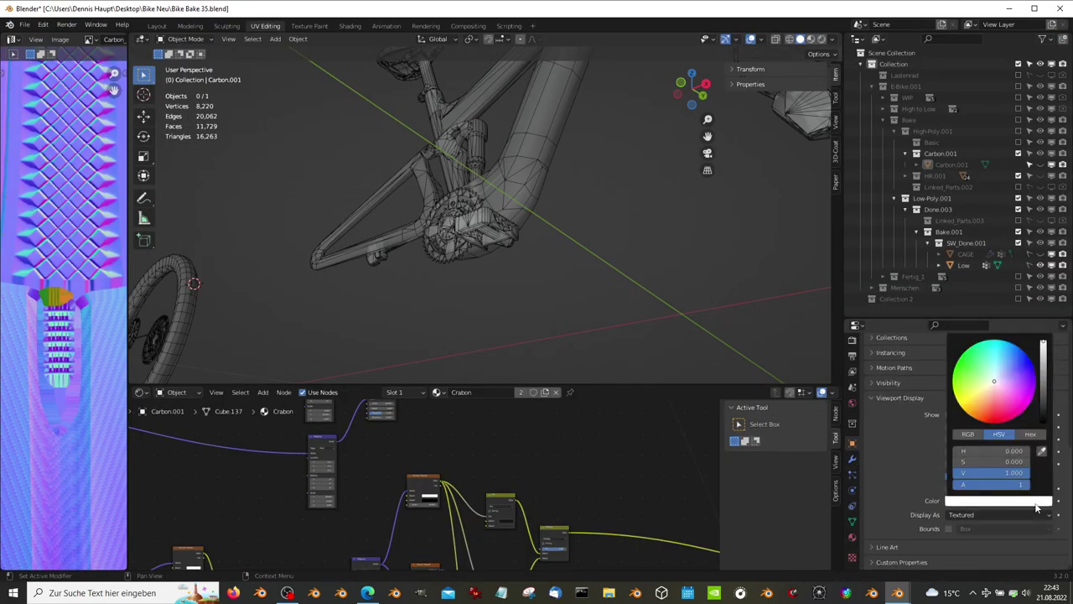
pyautogui.click(851, 536)
pyautogui.scroll(-5, 905, 487)
pyautogui.scroll(-4, 905, 487)
pyautogui.scroll(2, 907, 482)
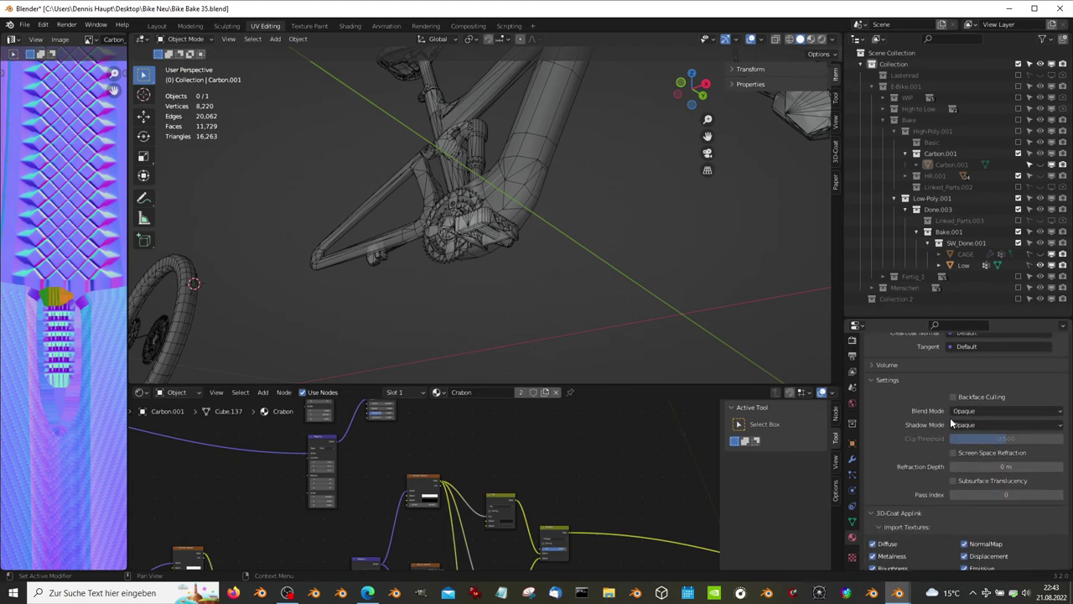
pyautogui.scroll(-2, 915, 461)
pyautogui.click(871, 546)
pyautogui.scroll(-2, 916, 491)
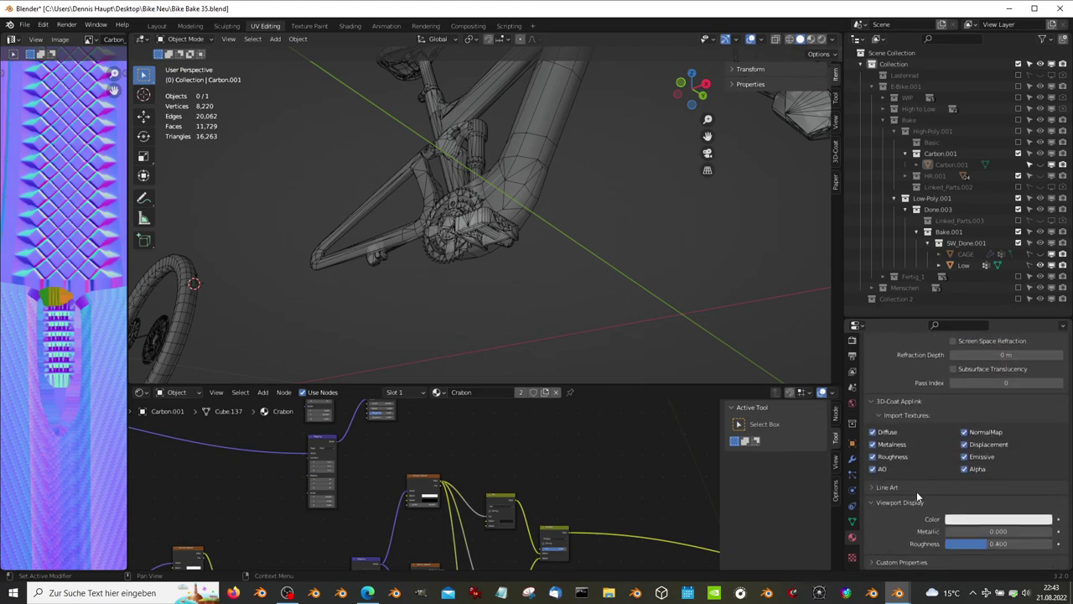
pyautogui.click(997, 522)
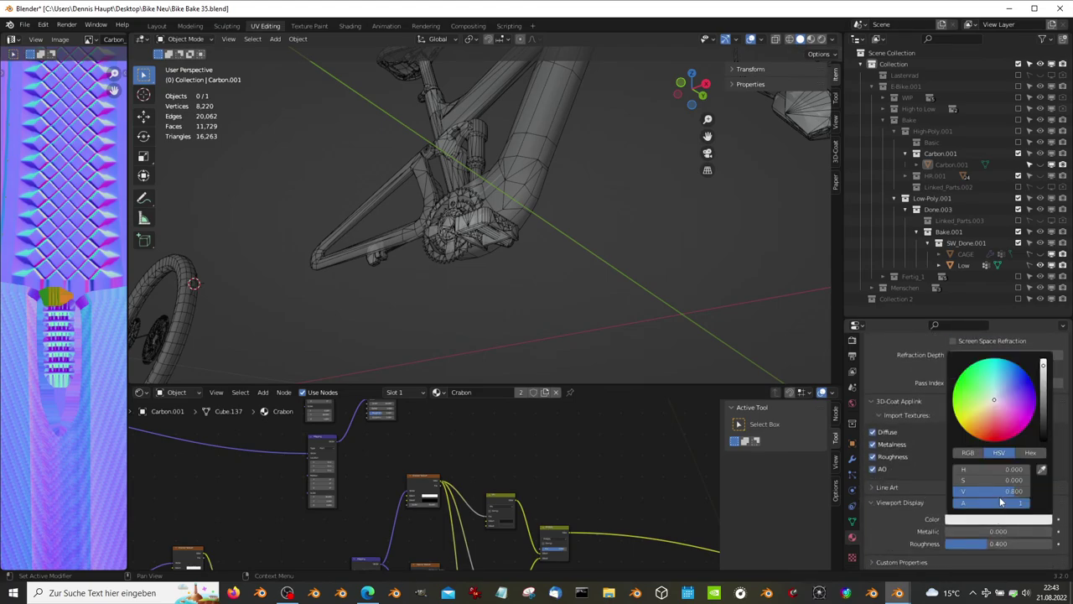
pyautogui.moveTo(985, 501); pyautogui.dragTo(922, 501)
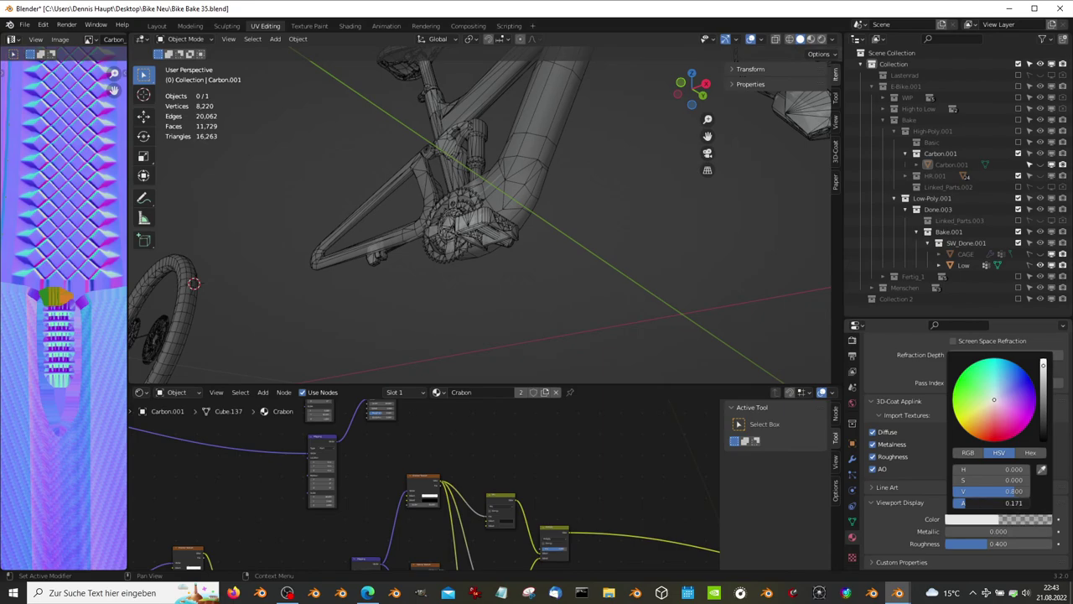
# Switch viewport shading colour to Object, then back to Material.
pyautogui.click(834, 39)
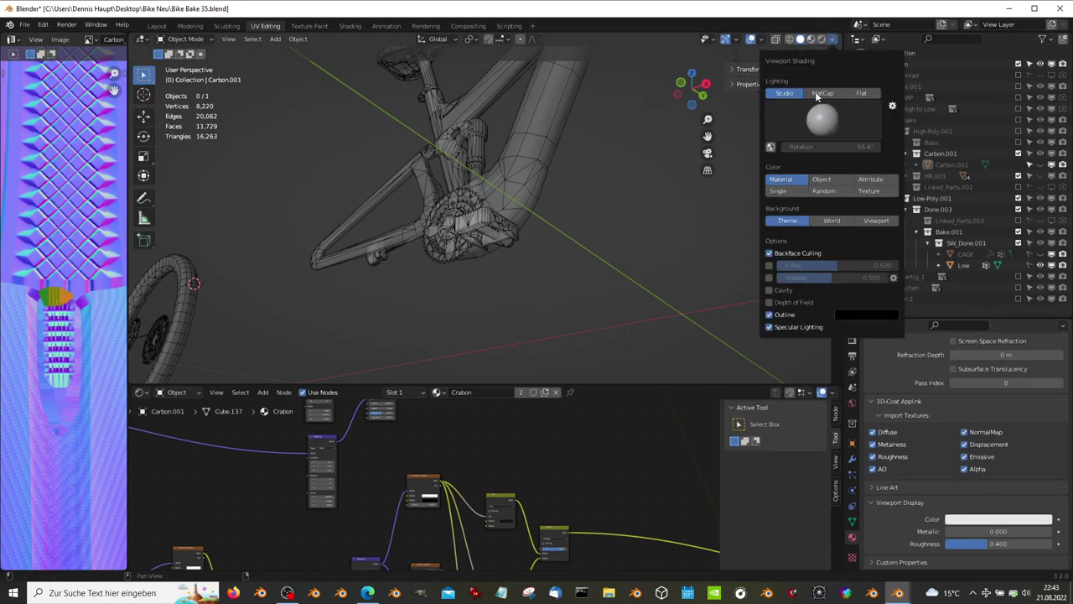
pyautogui.click(833, 180)
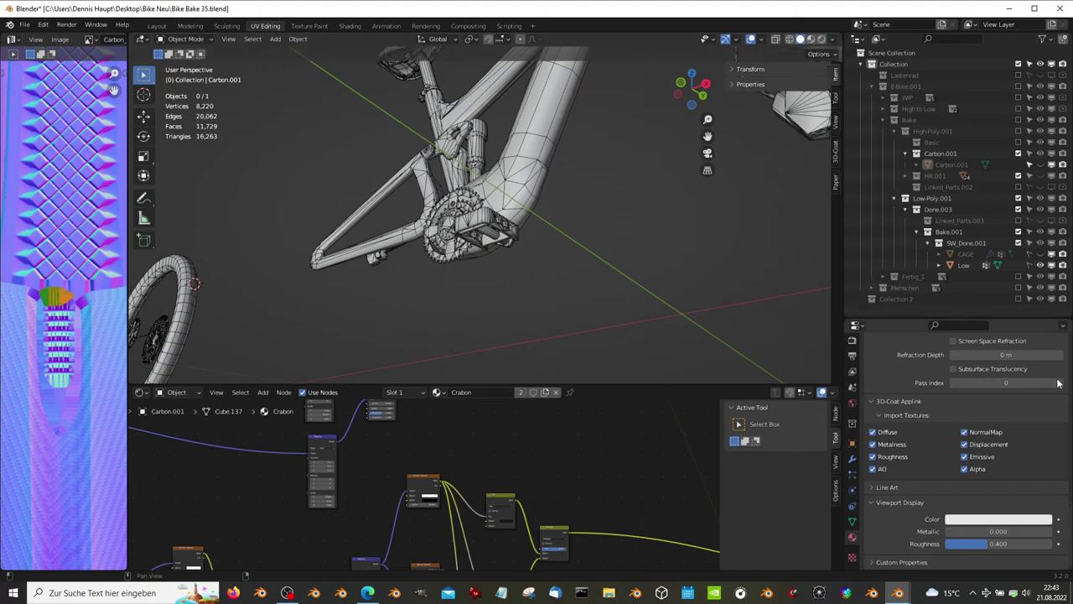
pyautogui.click(1021, 520)
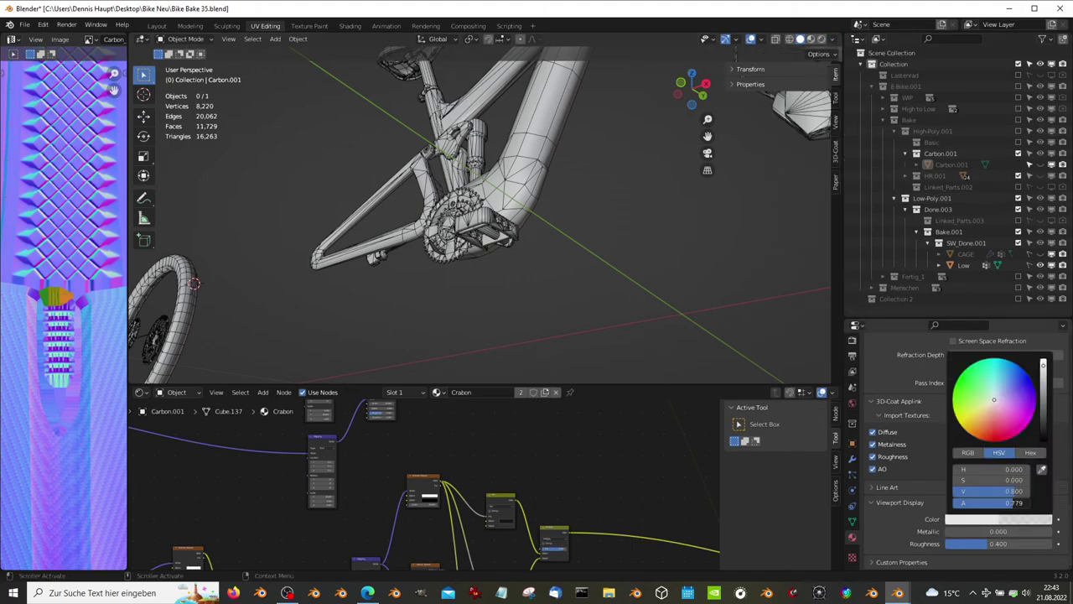
pyautogui.click(832, 40)
pyautogui.click(778, 181)
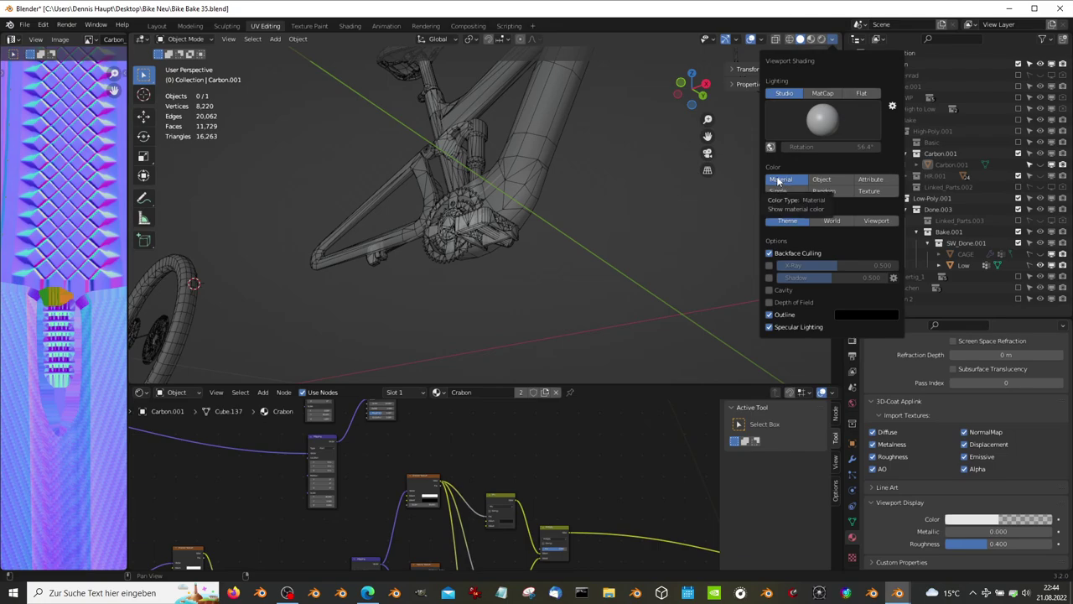
pyautogui.click(1006, 519)
# Orbit to a side view and place the 3D cursor on the bike frame.
pyautogui.moveTo(620, 252)
pyautogui.mouseDown(button='middle')
pyautogui.moveTo(573, 223)
pyautogui.moveTo(538, 170)
pyautogui.moveTo(548, 164)
pyautogui.mouseUp(button='middle')
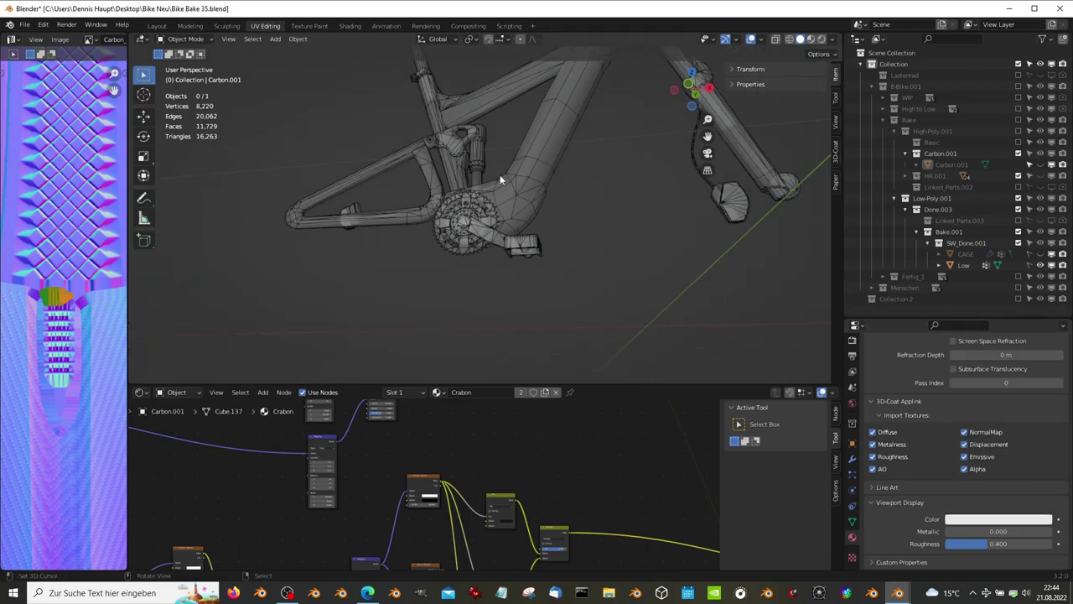
pyautogui.moveTo(597, 96); pyautogui.dragTo(608, 217, button='middle')
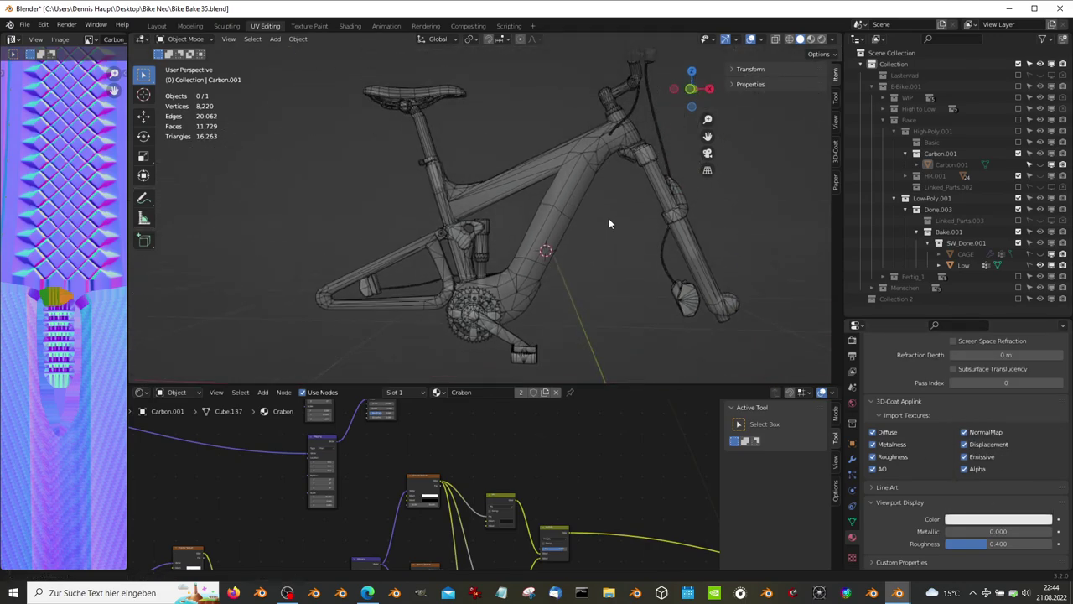
pyautogui.scroll(3, 580, 206)
pyautogui.keyDown('shift'); pyautogui.rightClick(580, 202); pyautogui.keyUp('shift')
# Toggle X-ray on and off, check the Overlays options, and make Low active.
pyautogui.moveTo(365, 76); pyautogui.dragTo(608, 60, button='middle')
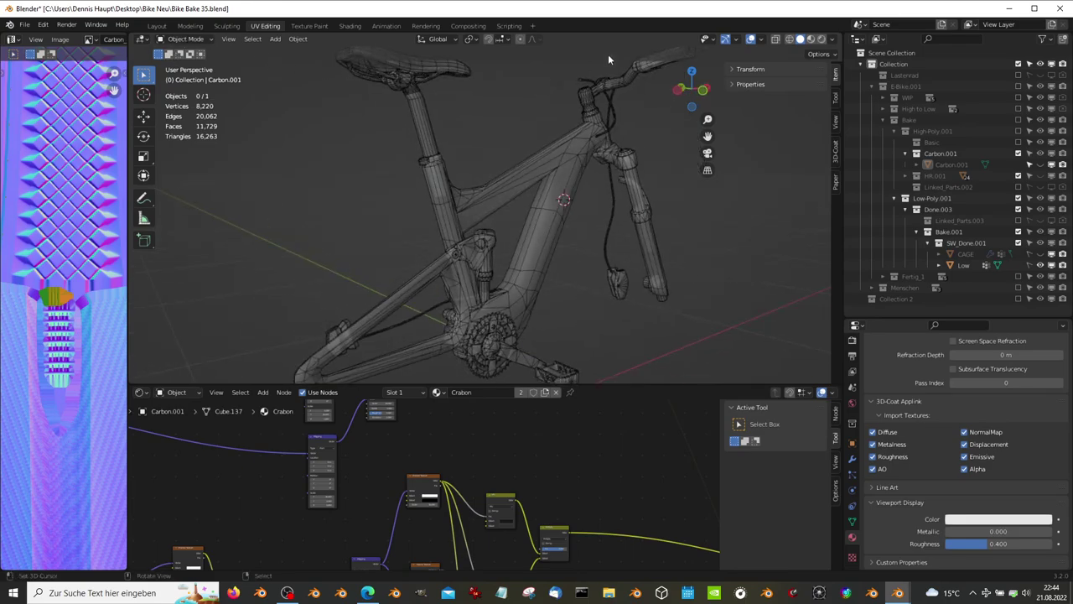
pyautogui.click(752, 41)
pyautogui.click(752, 41)
pyautogui.click(759, 41)
pyautogui.click(823, 40)
pyautogui.scroll(-2, 504, 191)
pyautogui.scroll(-2, 504, 192)
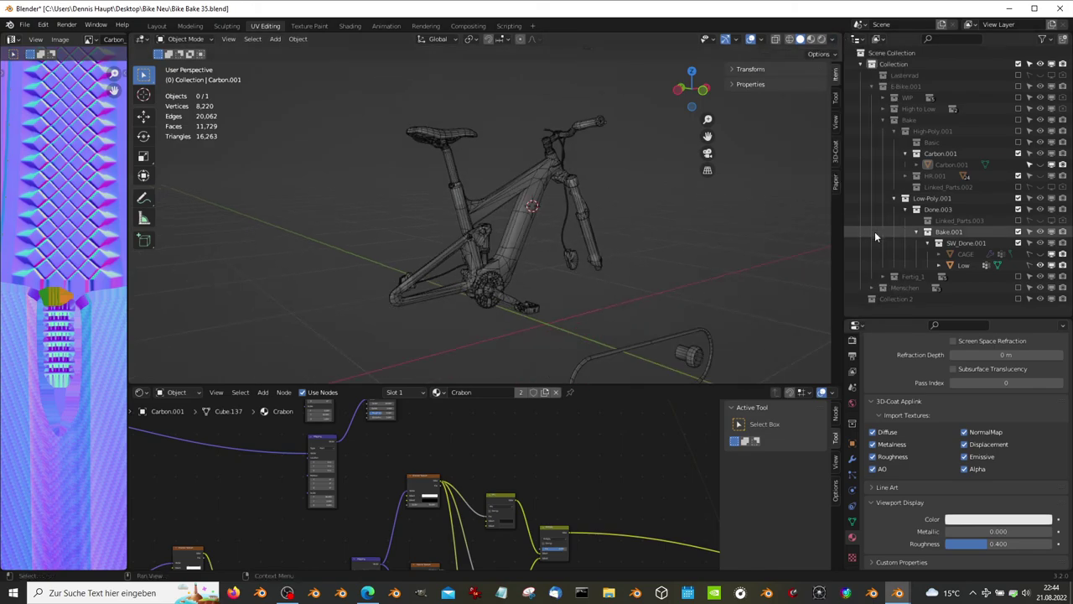
pyautogui.click(975, 266)
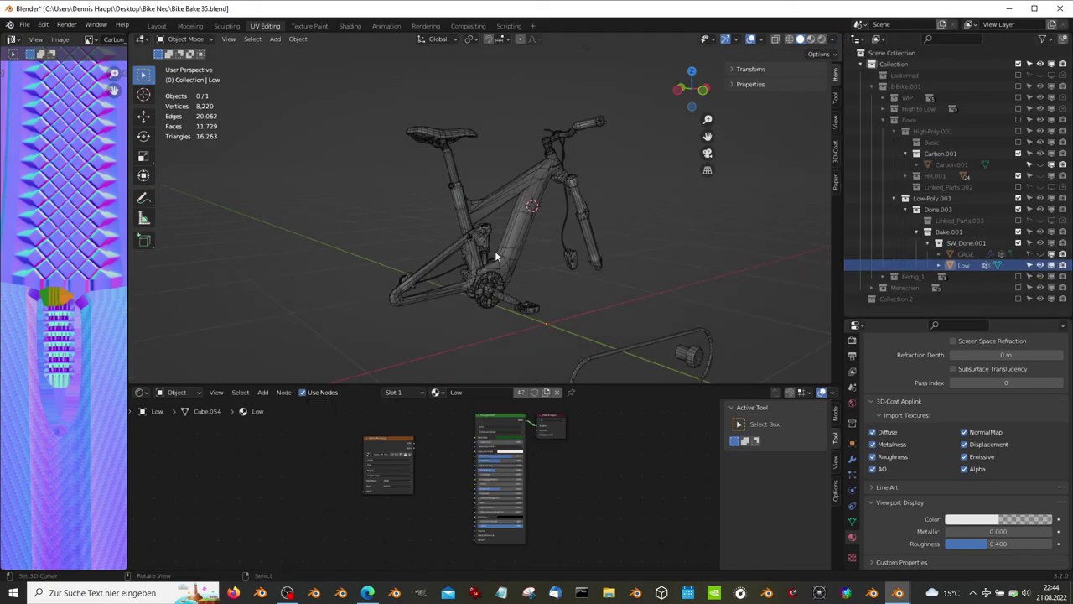
# Select the low-poly bike mesh and zoom in and out on it.
pyautogui.click(469, 239)
pyautogui.scroll(4, 469, 238)
pyautogui.scroll(1, 603, 222)
pyautogui.scroll(2, 442, 290)
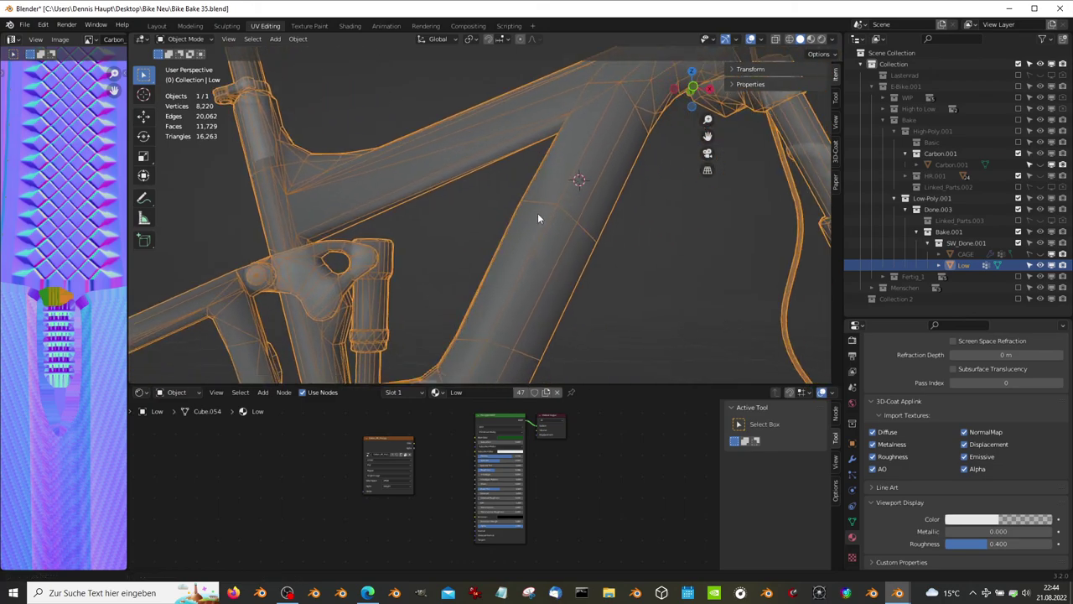
pyautogui.scroll(1, 537, 213)
pyautogui.scroll(-2, 460, 247)
pyautogui.scroll(-2, 425, 255)
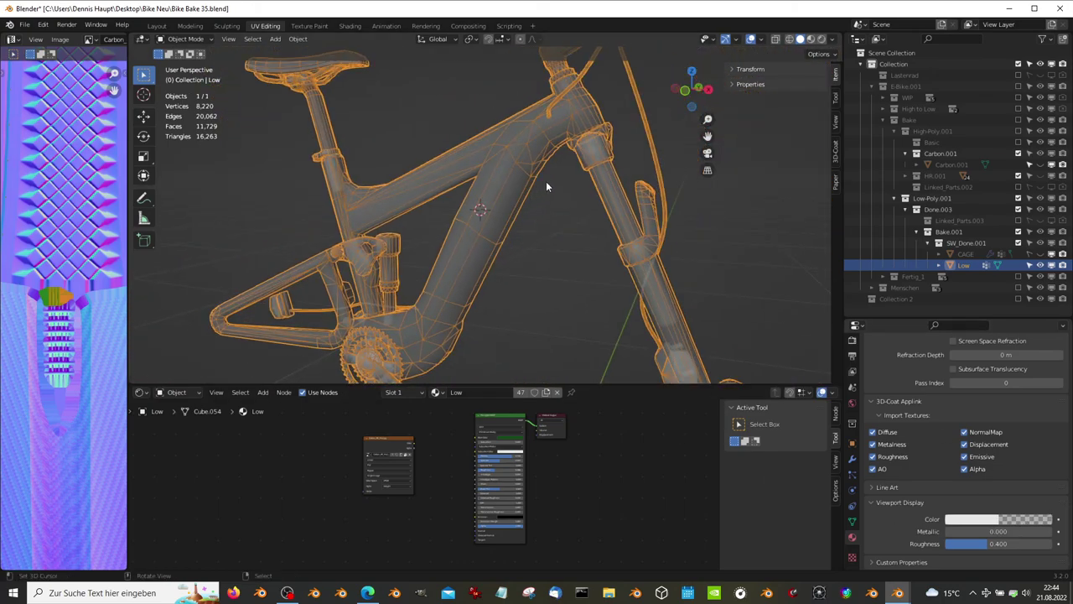
pyautogui.scroll(-1, 546, 181)
# Toggle HR.001's visibility, reveal the Carbon.001 high-poly frame, and orbit in close.
pyautogui.click(1041, 175)
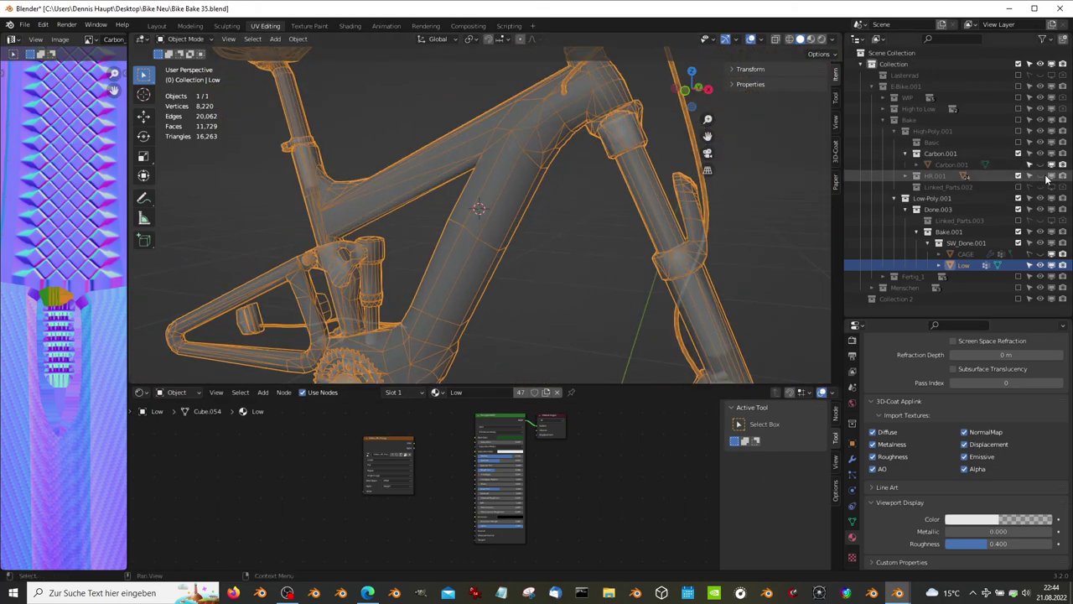
pyautogui.scroll(1, 491, 222)
pyautogui.moveTo(490, 218); pyautogui.dragTo(522, 208, button='middle')
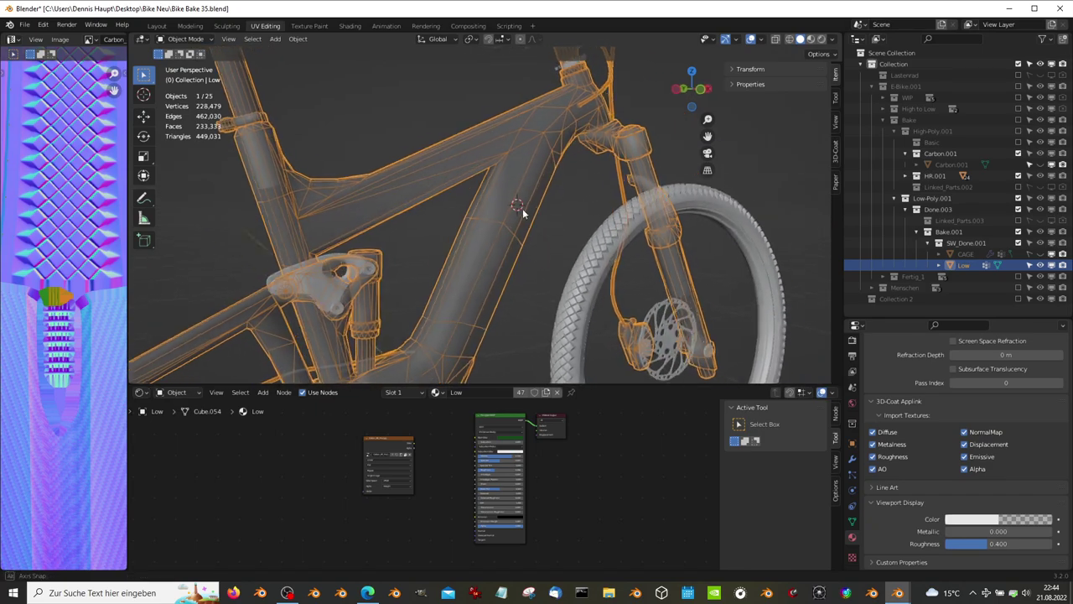
pyautogui.click(1039, 175)
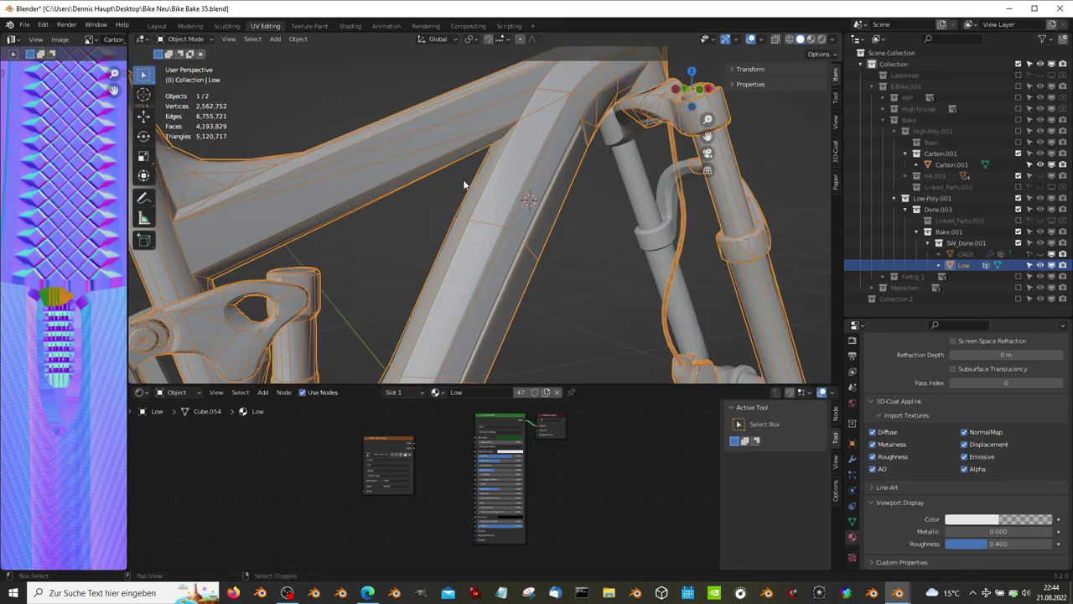
pyautogui.scroll(3, 467, 179)
pyautogui.moveTo(633, 182)
pyautogui.mouseDown(button='middle')
pyautogui.moveTo(813, 203)
pyautogui.moveTo(517, 191)
pyautogui.moveTo(683, 230)
pyautogui.moveTo(546, 227)
pyautogui.mouseUp(button='middle')
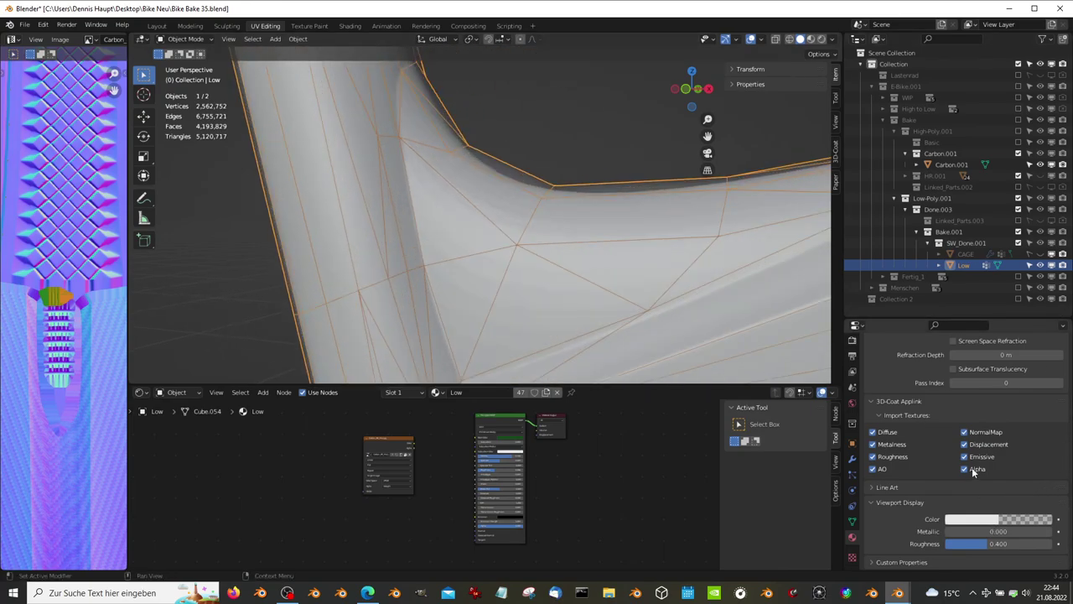
# Darken the low-poly mesh's viewport display colour and raise its alpha, then inspect the chainring and crank.
pyautogui.click(1029, 520)
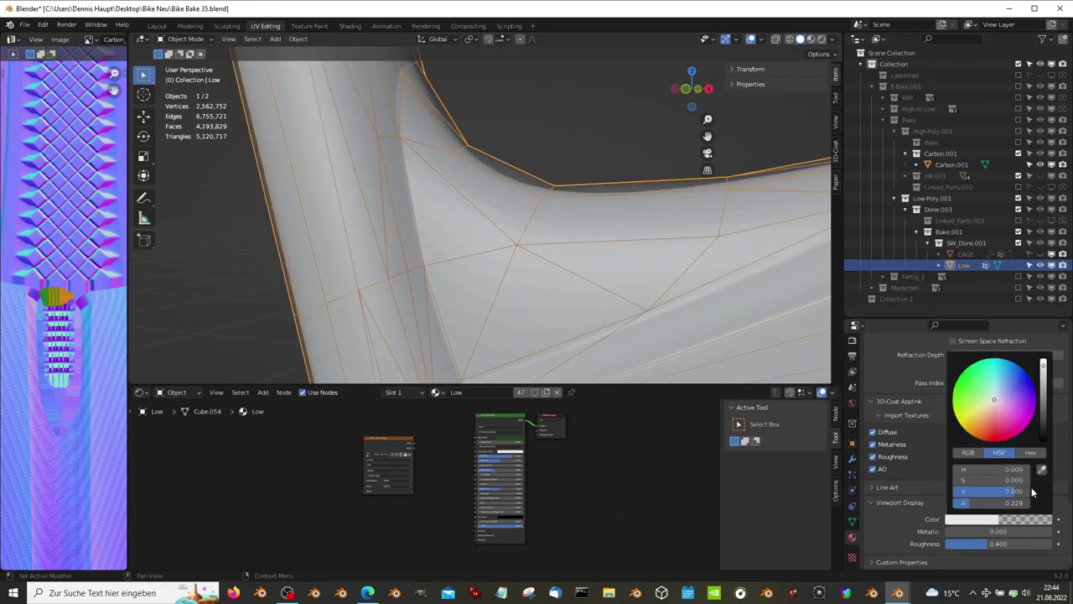
pyautogui.moveTo(991, 502)
pyautogui.mouseDown()
pyautogui.moveTo(1029, 502)
pyautogui.moveTo(987, 502)
pyautogui.mouseUp()
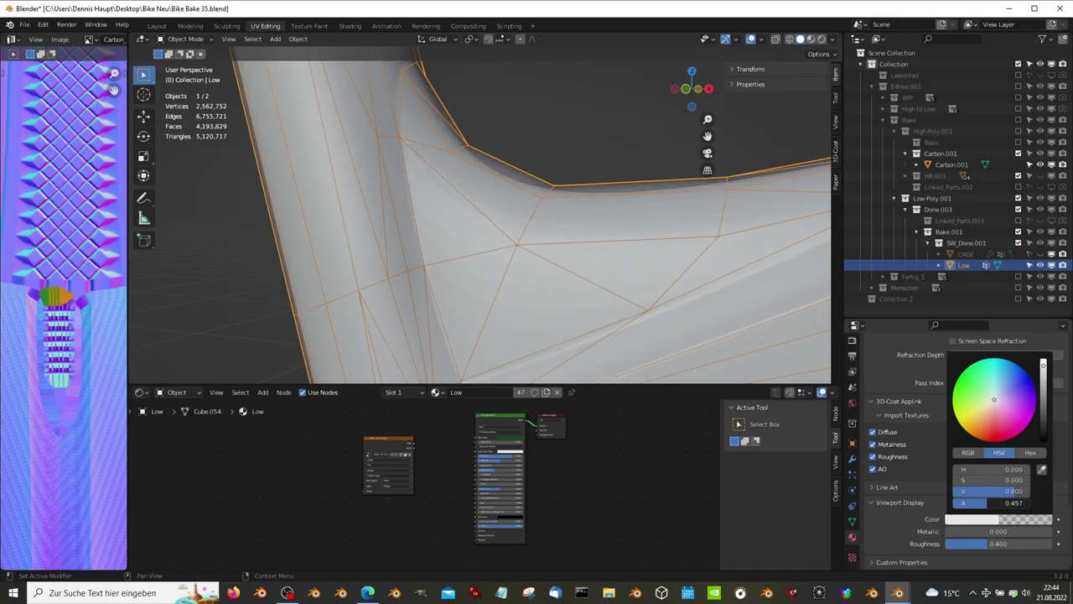
pyautogui.press('Return')
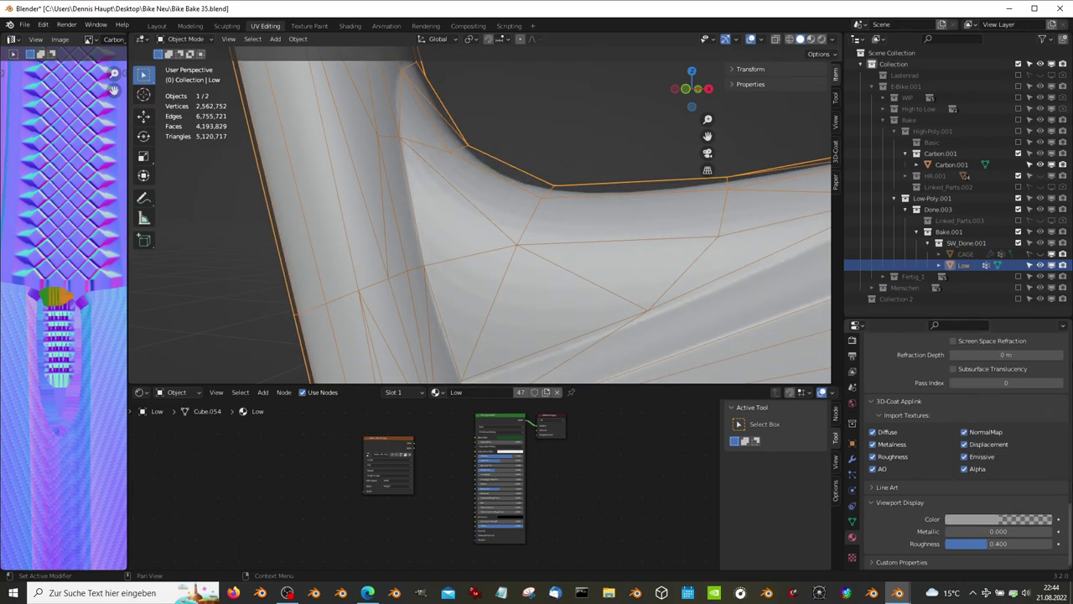
pyautogui.scroll(-5, 417, 47)
pyautogui.moveTo(416, 48); pyautogui.dragTo(642, 214, button='middle')
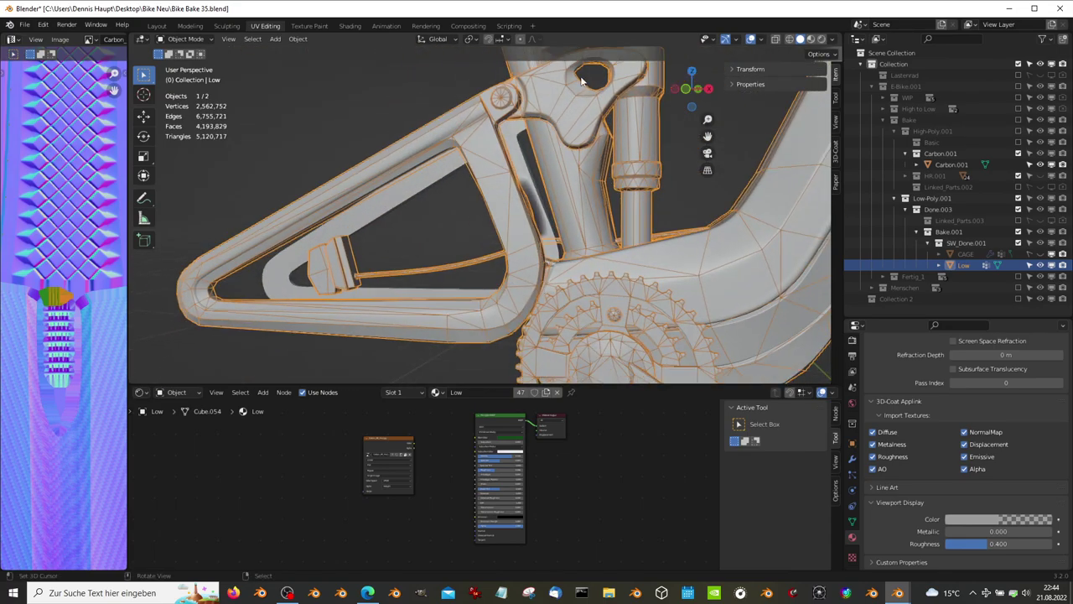
pyautogui.scroll(3, 642, 213)
pyautogui.scroll(2, 494, 109)
pyautogui.scroll(2, 537, 157)
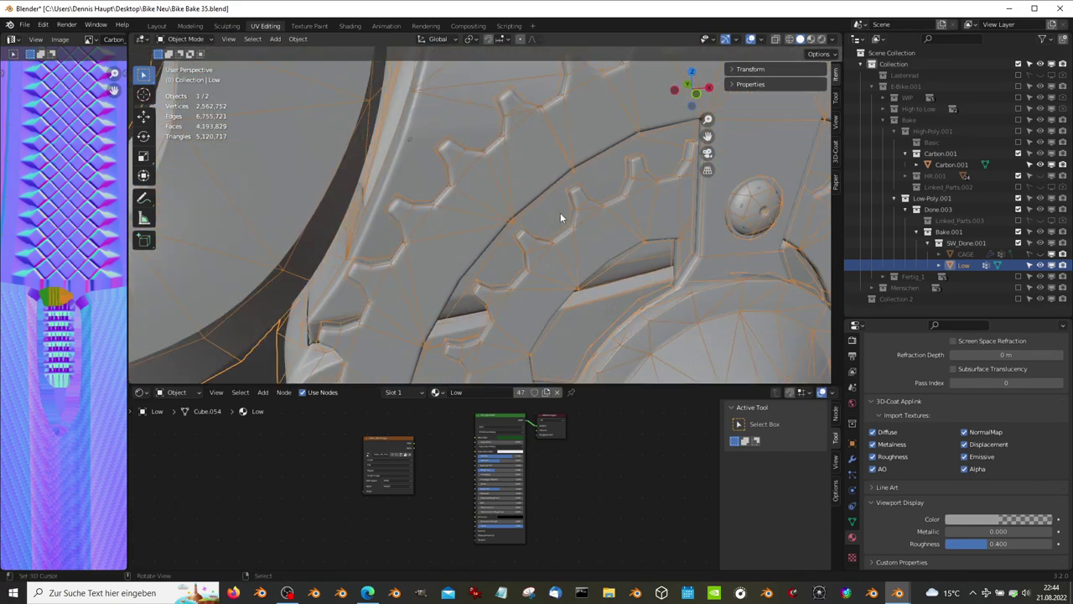
pyautogui.scroll(2, 560, 212)
pyautogui.scroll(1, 569, 209)
pyautogui.scroll(2, 558, 249)
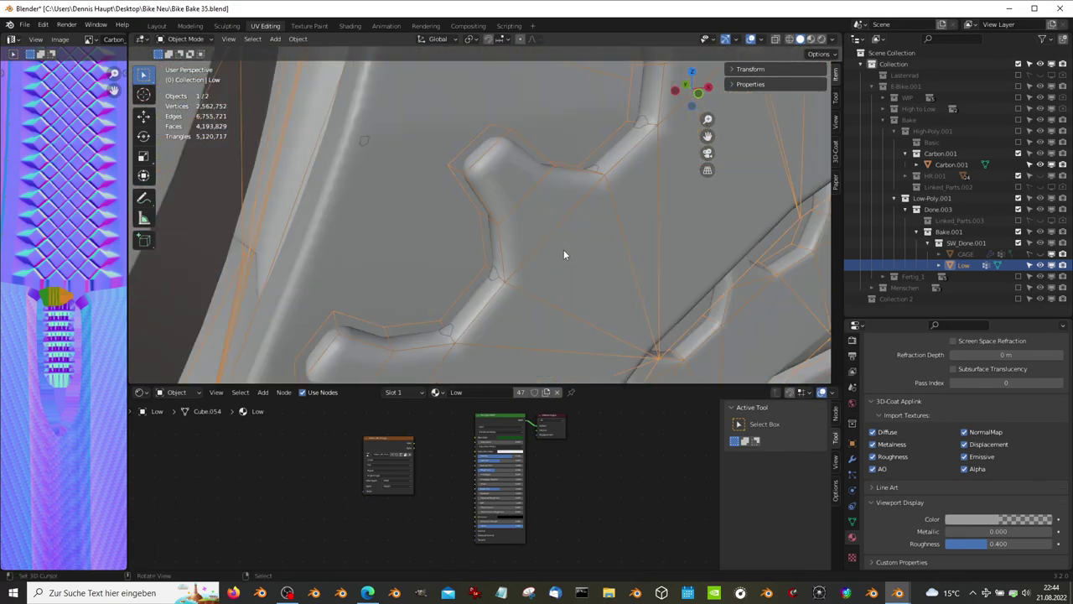
# Readjust the display colour's transparency and check the tyre tread through the low-poly mesh.
pyautogui.click(1017, 522)
pyautogui.moveTo(978, 503)
pyautogui.mouseDown()
pyautogui.moveTo(1029, 503)
pyautogui.moveTo(983, 503)
pyautogui.mouseUp()
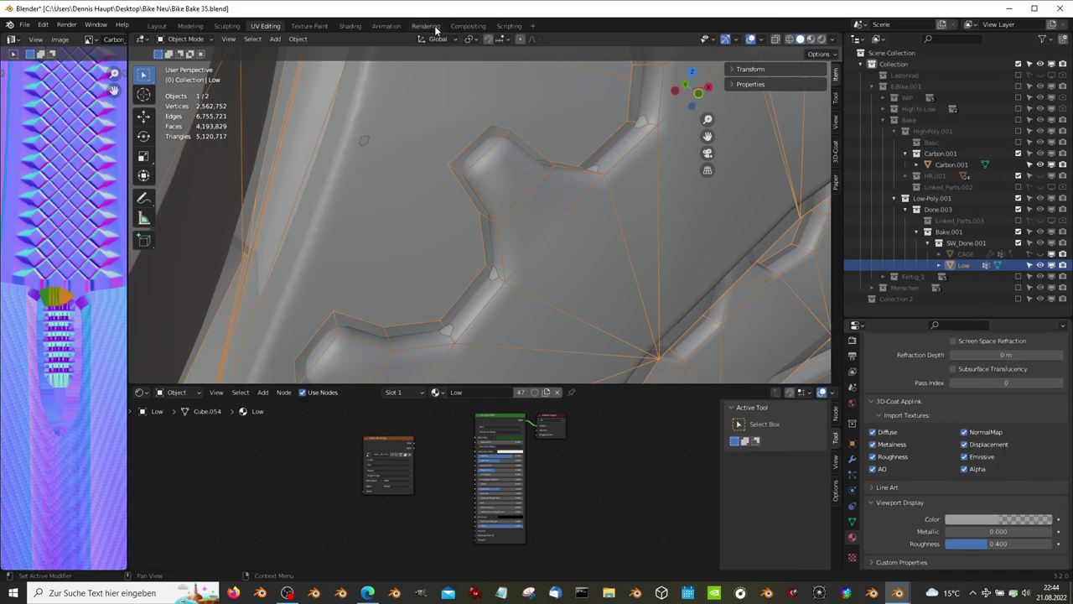
pyautogui.scroll(-5, 555, 168)
pyautogui.scroll(-5, 556, 167)
pyautogui.moveTo(555, 168)
pyautogui.mouseDown(button='middle')
pyautogui.moveTo(580, 201)
pyautogui.moveTo(614, 204)
pyautogui.moveTo(629, 189)
pyautogui.moveTo(606, 164)
pyautogui.mouseUp(button='middle')
pyautogui.scroll(2, 543, 177)
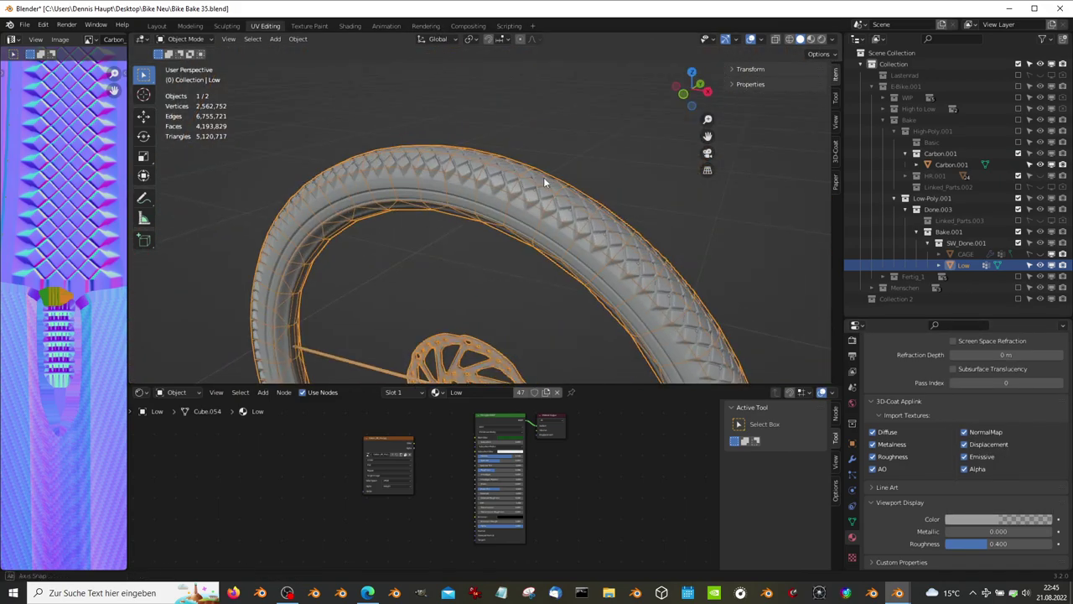
pyautogui.moveTo(543, 177)
pyautogui.mouseDown(button='middle')
pyautogui.moveTo(577, 177)
pyautogui.moveTo(549, 179)
pyautogui.moveTo(522, 136)
pyautogui.mouseUp(button='middle')
pyautogui.scroll(2, 533, 171)
pyautogui.scroll(-3, 522, 163)
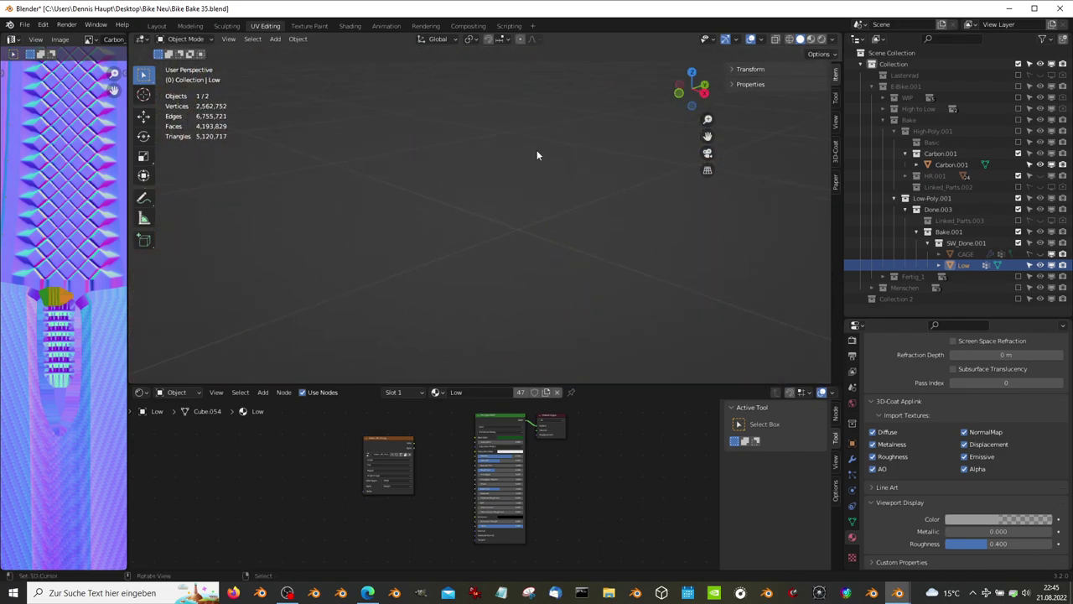
pyautogui.hotkey('ctrl', 'alt', 'space')
pyautogui.press('KP_Decimal')
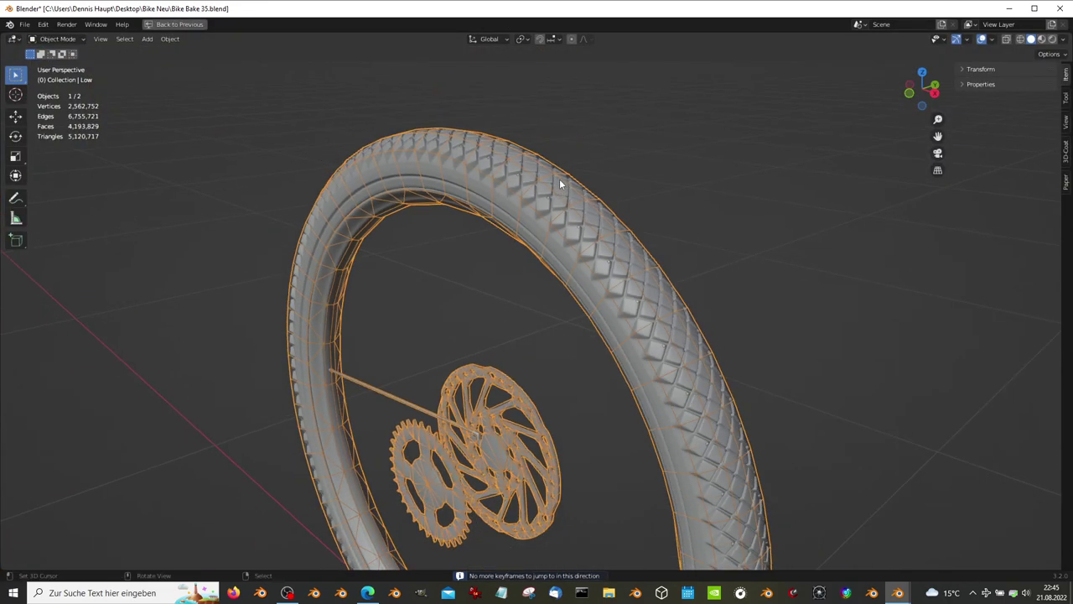
pyautogui.moveTo(540, 191); pyautogui.dragTo(581, 172, button='middle')
pyautogui.scroll(-2, 510, 229)
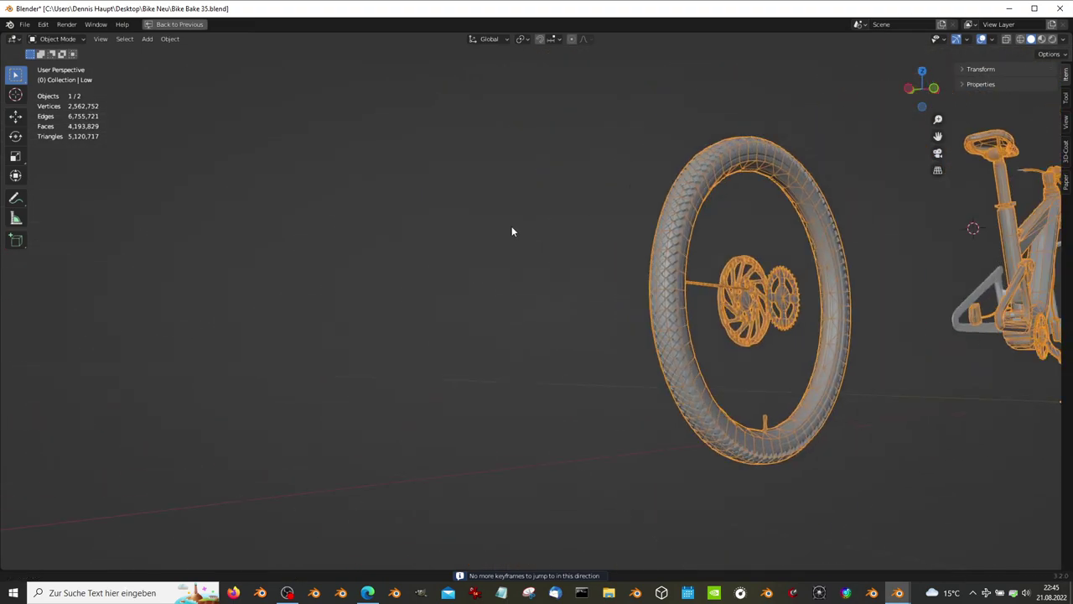
pyautogui.moveTo(510, 230); pyautogui.dragTo(684, 203, button='middle')
pyautogui.scroll(2, 685, 203)
pyautogui.press('Tab')
pyautogui.click(656, 193)
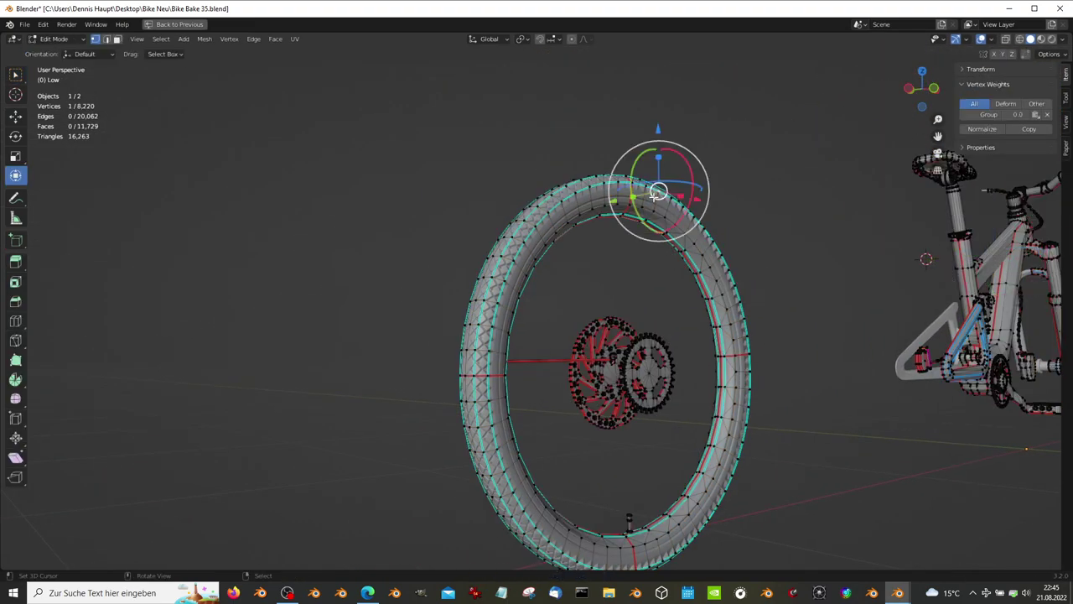
pyautogui.press('KP_Decimal')
pyautogui.scroll(-2, 654, 199)
pyautogui.moveTo(682, 232)
pyautogui.mouseDown(button='middle')
pyautogui.moveTo(642, 225)
pyautogui.moveTo(505, 359)
pyautogui.moveTo(416, 331)
pyautogui.moveTo(678, 352)
pyautogui.moveTo(663, 390)
pyautogui.moveTo(472, 343)
pyautogui.moveTo(776, 305)
pyautogui.mouseUp(button='middle')
pyautogui.press('g')
pyautogui.click(610, 284)
pyautogui.scroll(-3, 645, 254)
pyautogui.press('KP_Decimal')
pyautogui.moveTo(623, 307)
pyautogui.mouseDown(button='middle')
pyautogui.moveTo(506, 328)
pyautogui.moveTo(775, 214)
pyautogui.moveTo(600, 299)
pyautogui.moveTo(707, 303)
pyautogui.mouseUp(button='middle')
pyautogui.press('g')
pyautogui.click(776, 213)
pyautogui.scroll(-4, 775, 214)
pyautogui.press('a')
pyautogui.scroll(-4, 706, 302)
pyautogui.moveTo(742, 252); pyautogui.dragTo(666, 305, button='middle')
pyautogui.scroll(4, 665, 304)
pyautogui.click(578, 300)
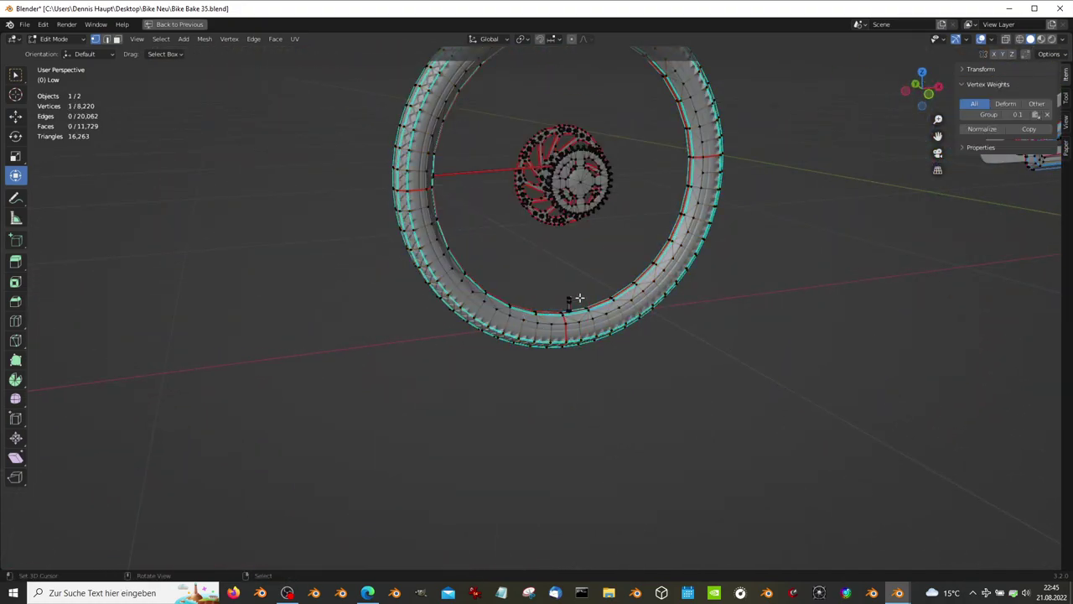
pyautogui.scroll(5, 590, 310)
pyautogui.moveTo(589, 310)
pyautogui.mouseDown(button='middle')
pyautogui.moveTo(752, 146)
pyautogui.moveTo(534, 172)
pyautogui.moveTo(477, 229)
pyautogui.moveTo(480, 211)
pyautogui.mouseUp(button='middle')
pyautogui.press('Tab')
pyautogui.scroll(-2, 540, 181)
# Restore the UV Editing layout, unhide the CAGE object and hide the Low object.
pyautogui.hotkey('ctrl', 'space')
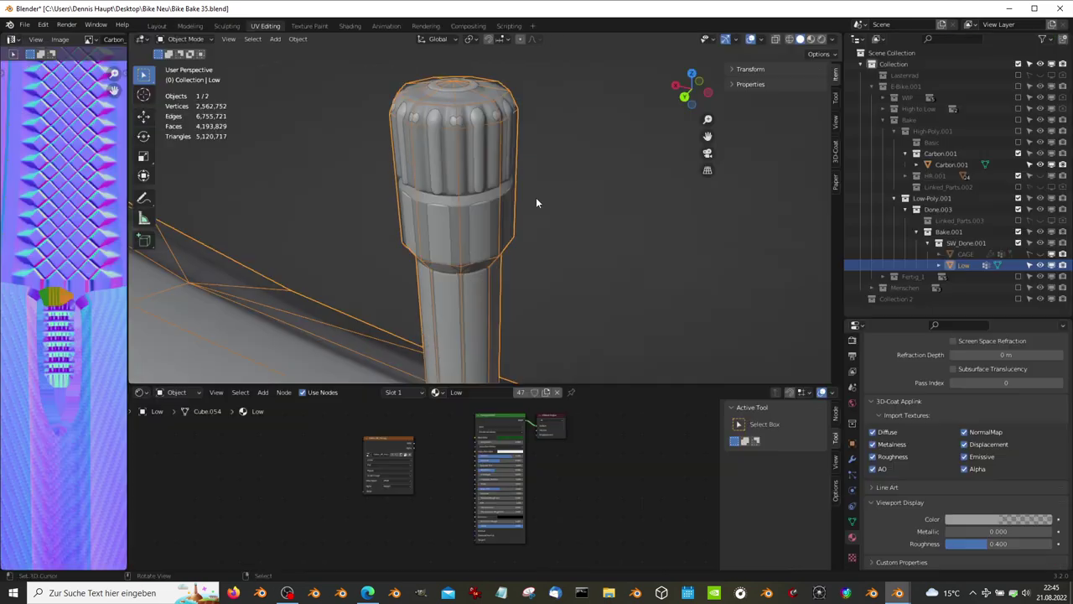
pyautogui.scroll(-1, 535, 199)
pyautogui.click(1040, 254)
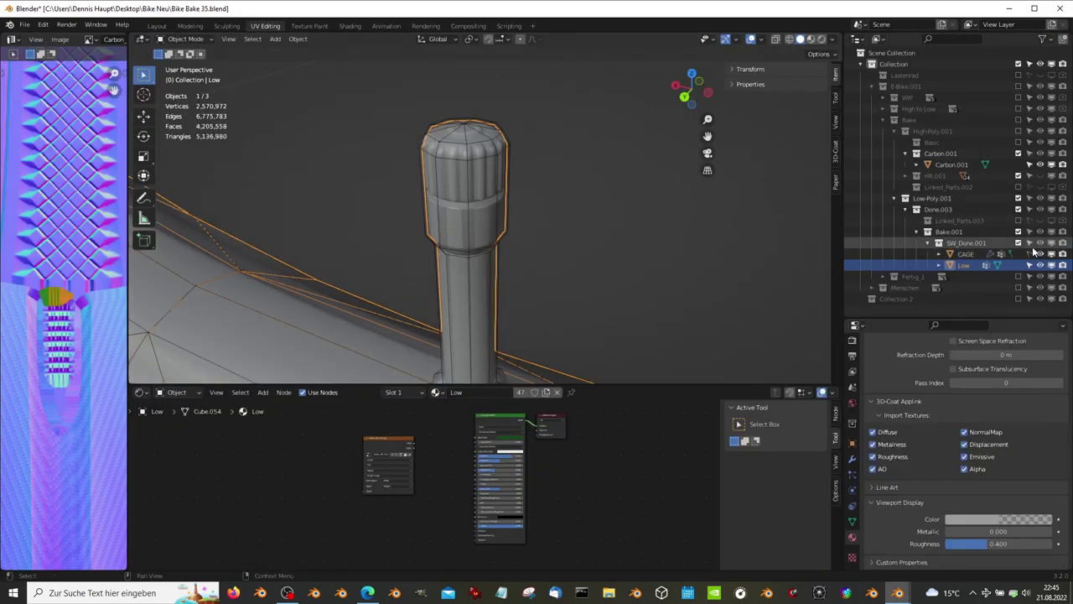
pyautogui.scroll(2, 557, 158)
pyautogui.moveTo(557, 158); pyautogui.dragTo(612, 176, button='middle')
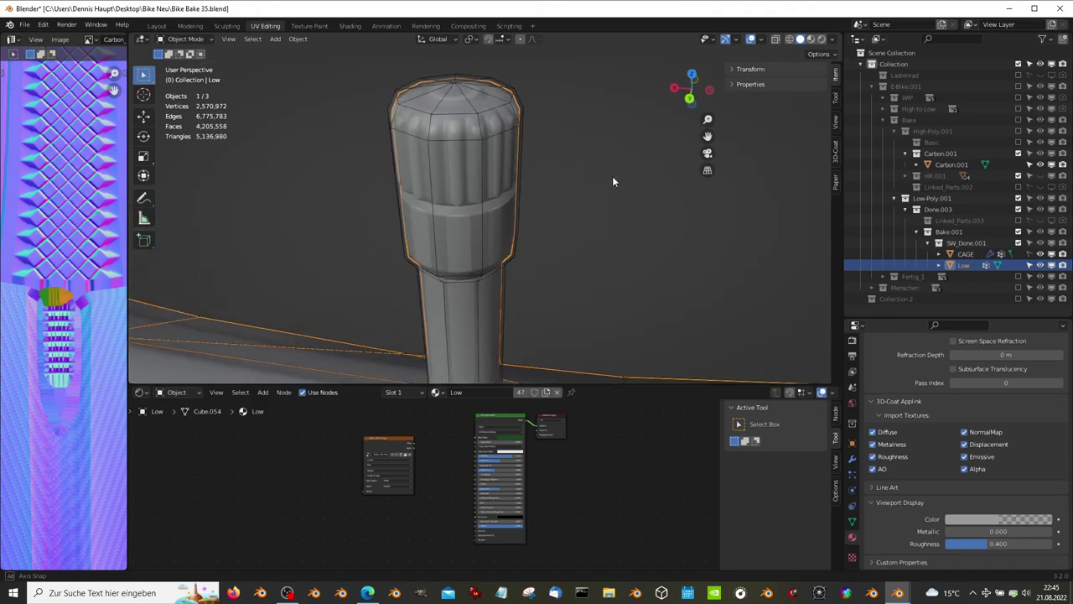
pyautogui.click(1040, 265)
# Switch to Material Preview shading, hide CAGE, and zoom out to the whole textured bike.
pyautogui.click(811, 40)
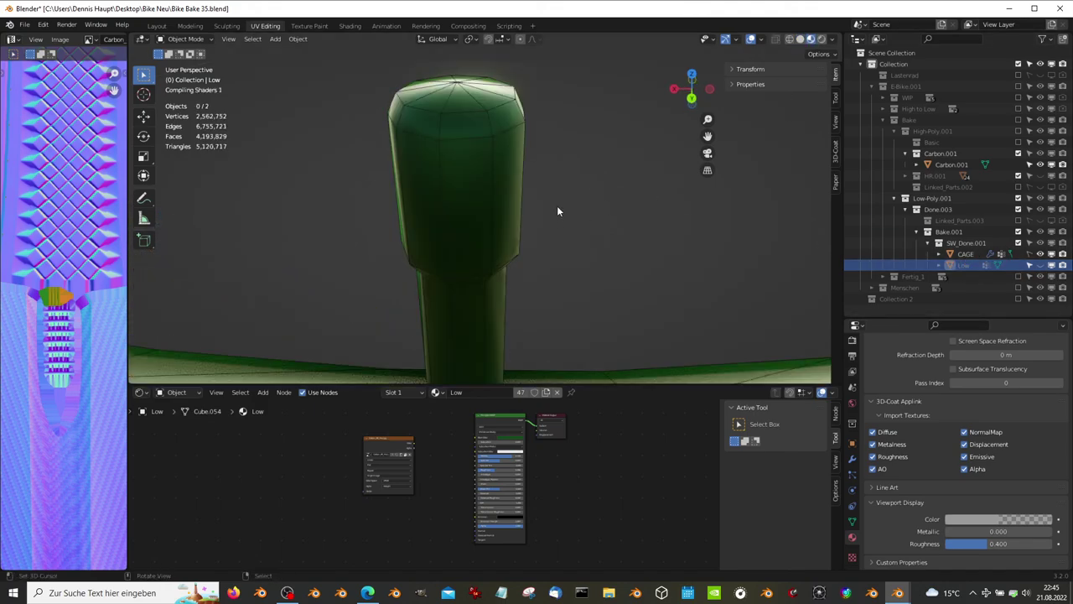
pyautogui.click(1040, 253)
pyautogui.scroll(-3, 480, 213)
pyautogui.scroll(-2, 443, 219)
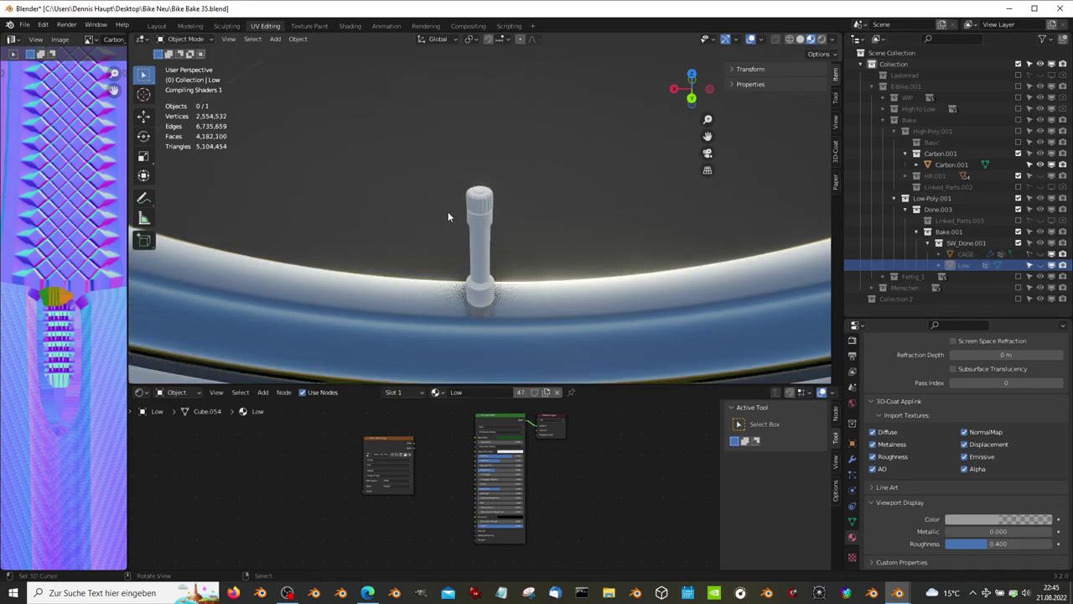
pyautogui.scroll(3, 404, 215)
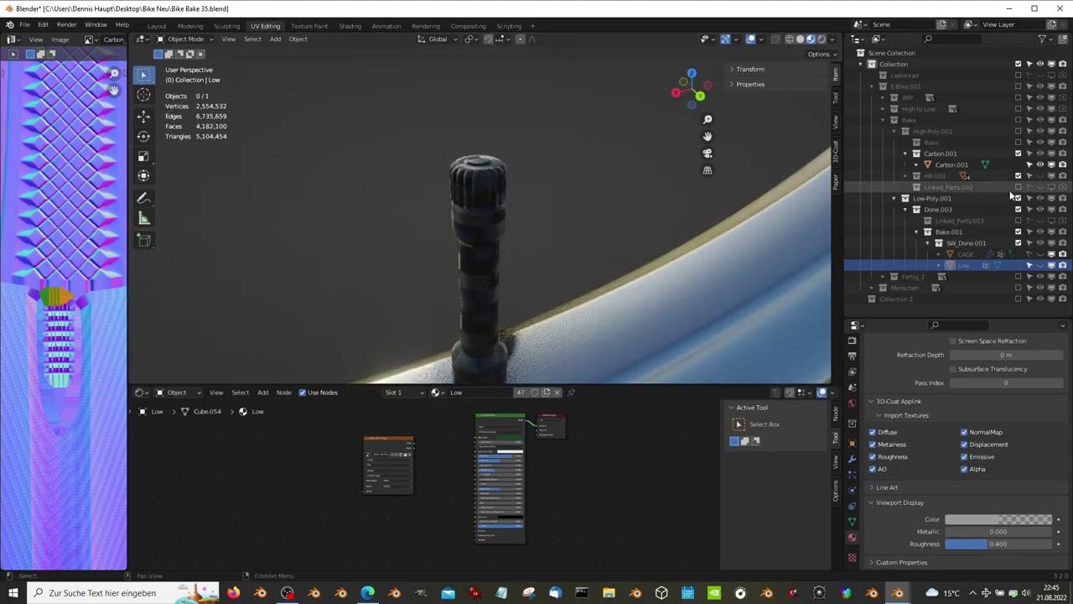
pyautogui.scroll(-3, 404, 214)
pyautogui.moveTo(405, 210)
pyautogui.mouseDown(button='middle')
pyautogui.moveTo(565, 207)
pyautogui.moveTo(593, 195)
pyautogui.moveTo(493, 171)
pyautogui.moveTo(508, 185)
pyautogui.mouseUp(button='middle')
pyautogui.scroll(-2, 508, 190)
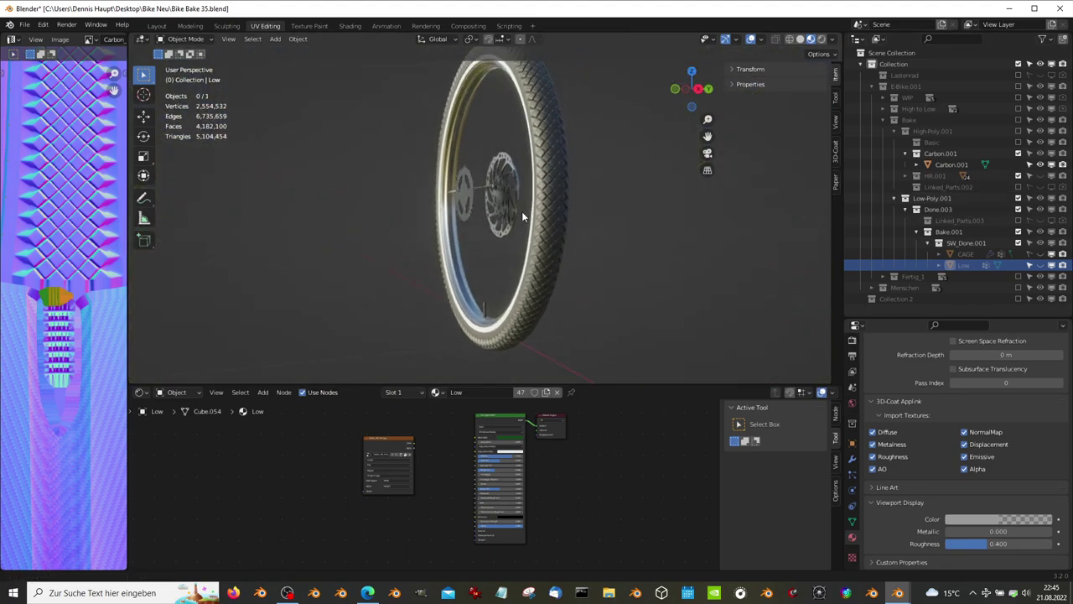
pyautogui.scroll(-3, 521, 215)
pyautogui.scroll(-3, 603, 211)
pyautogui.scroll(-2, 649, 210)
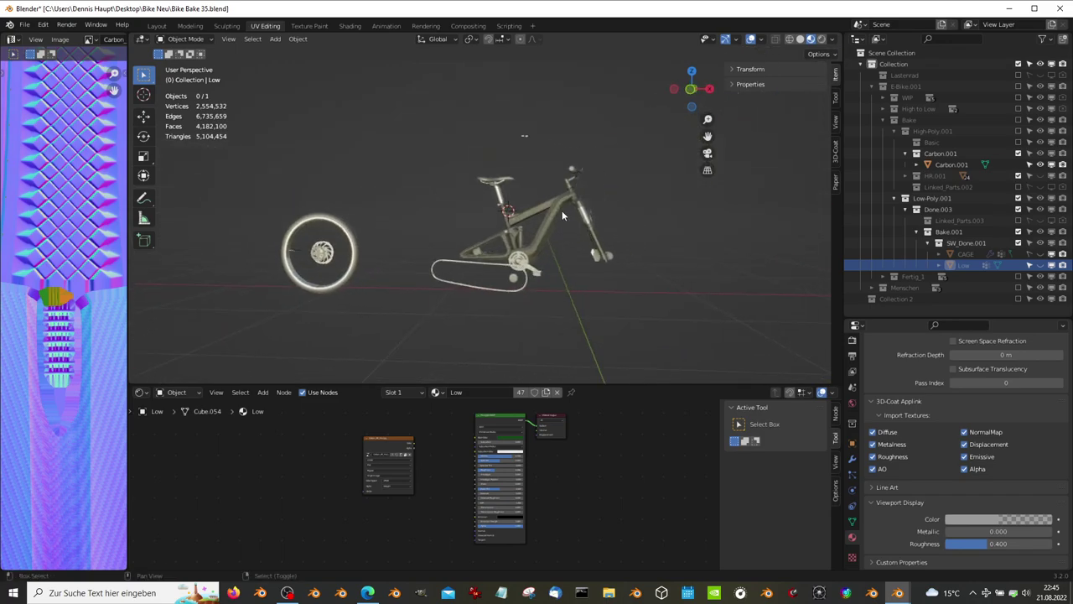